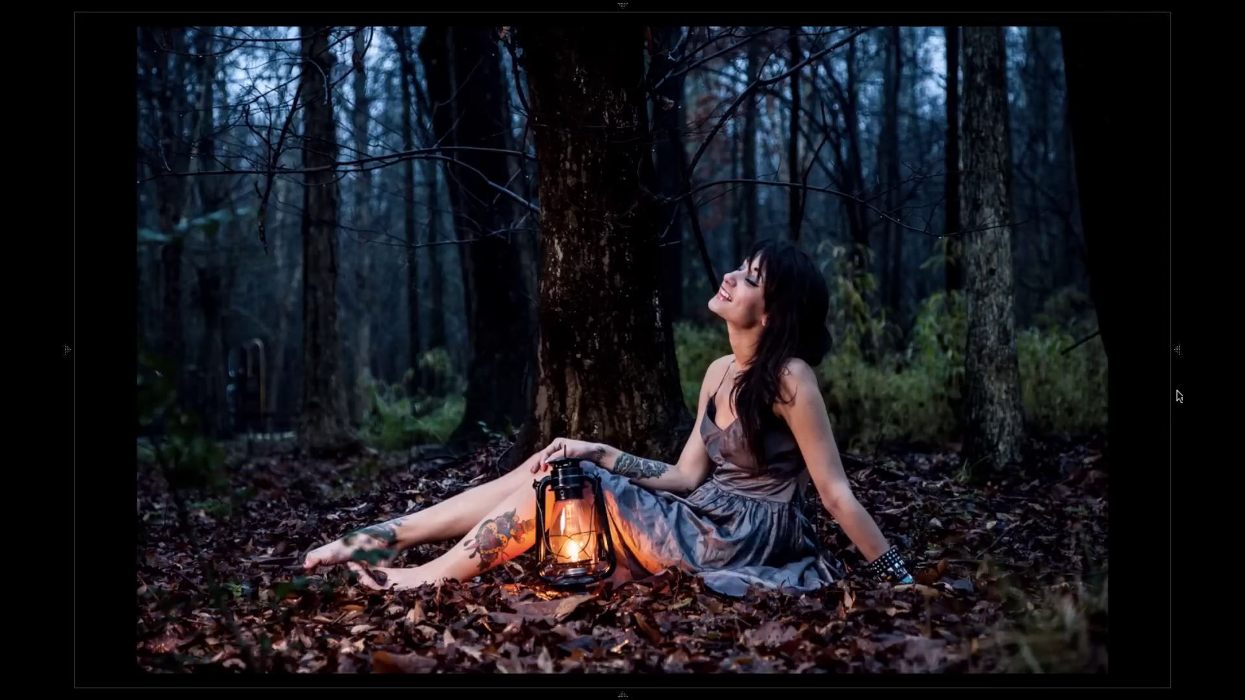
- Set the photo's Saturation to -5 in the basic adjustments
mouse_move(1180, 397)
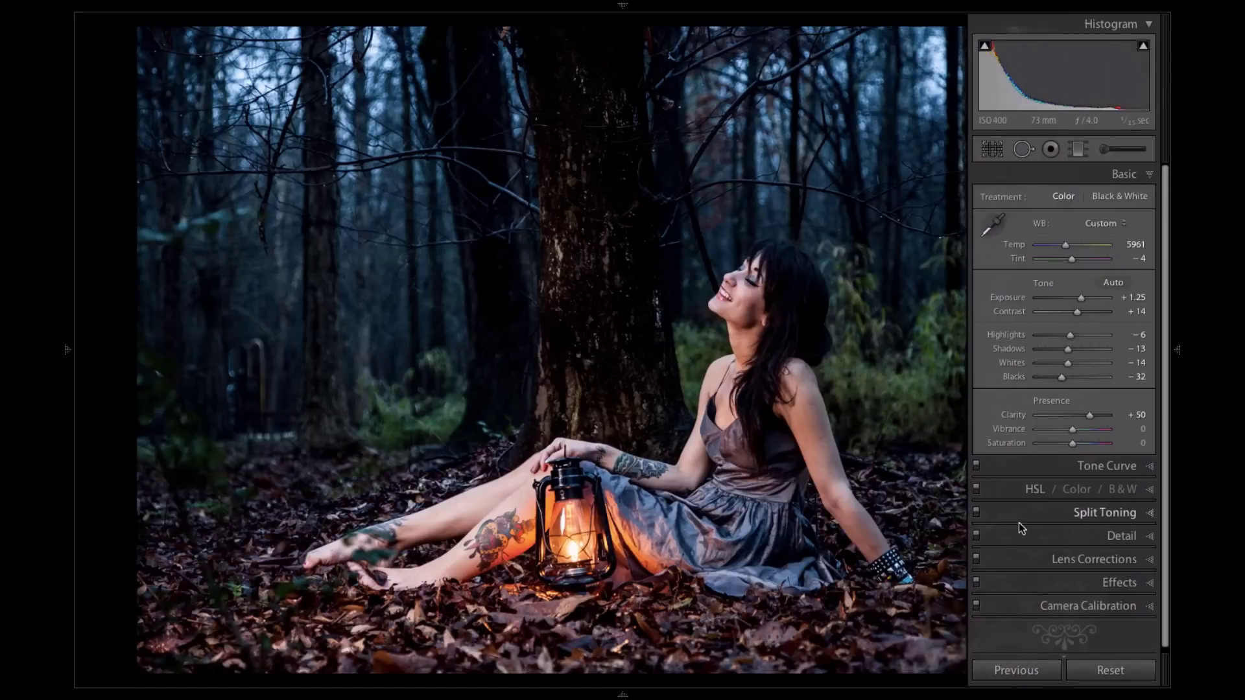
drag(1066, 446, 1062, 446)
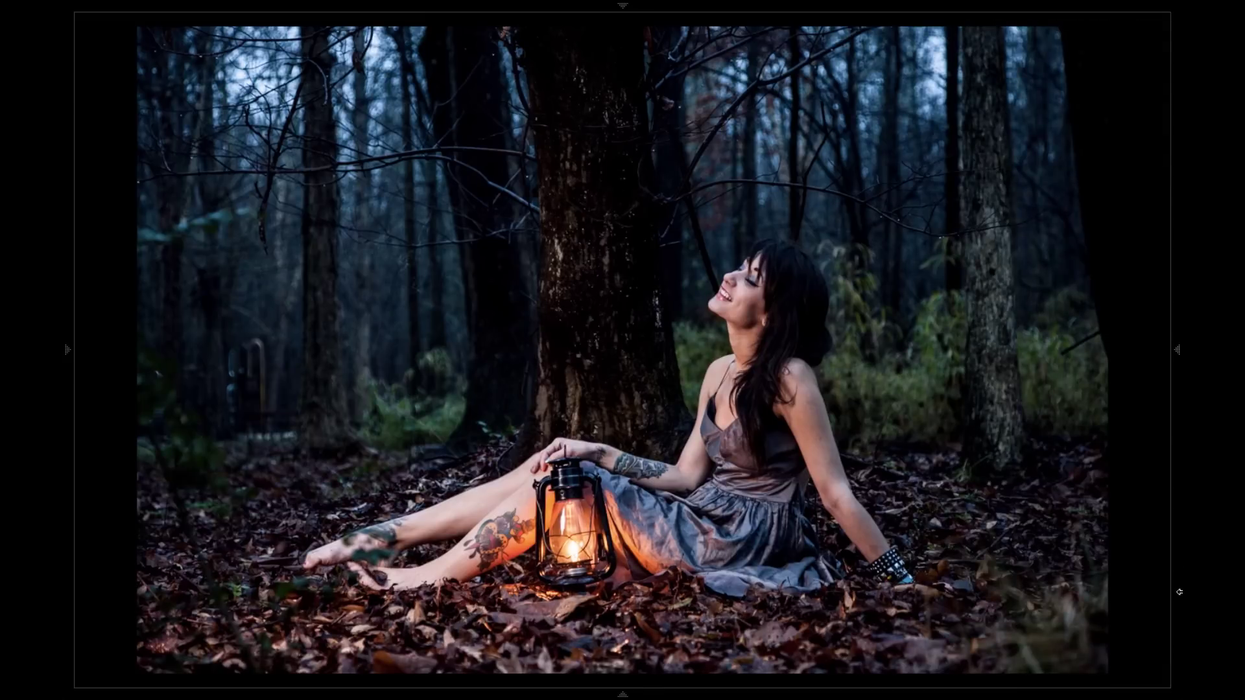
- Compare the edited forest portrait with its unedited original and with a faded look, keeping the current edits
key(w)
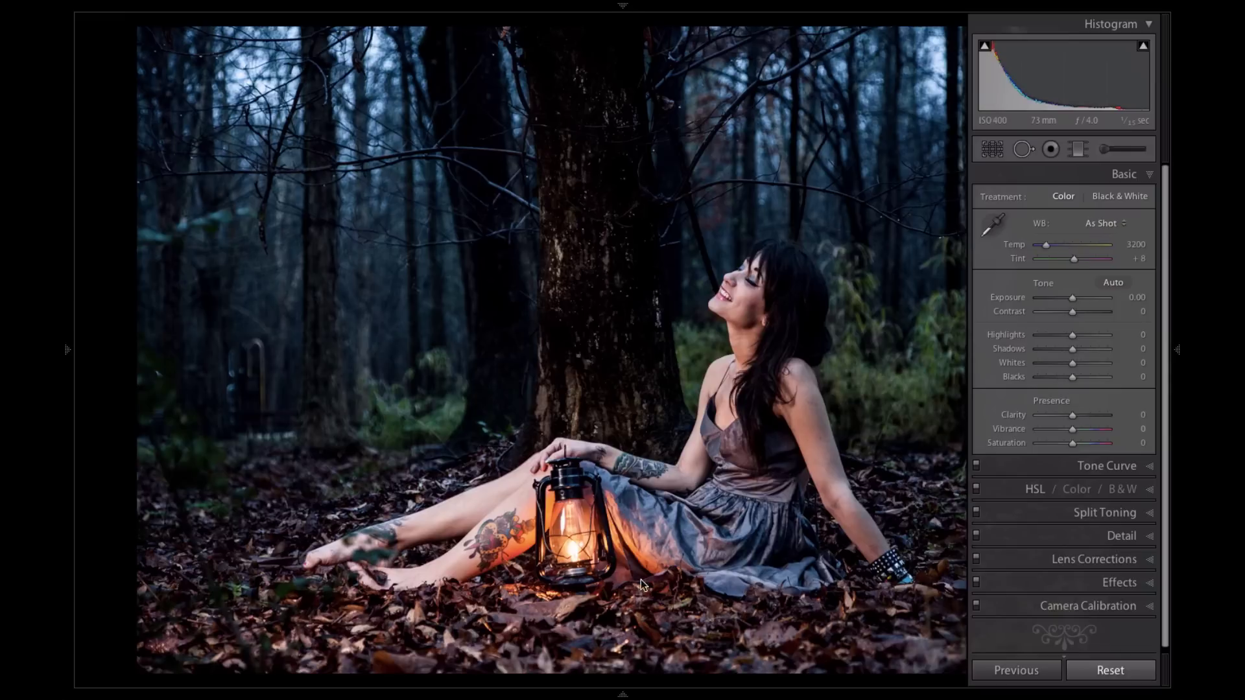
click(637, 580)
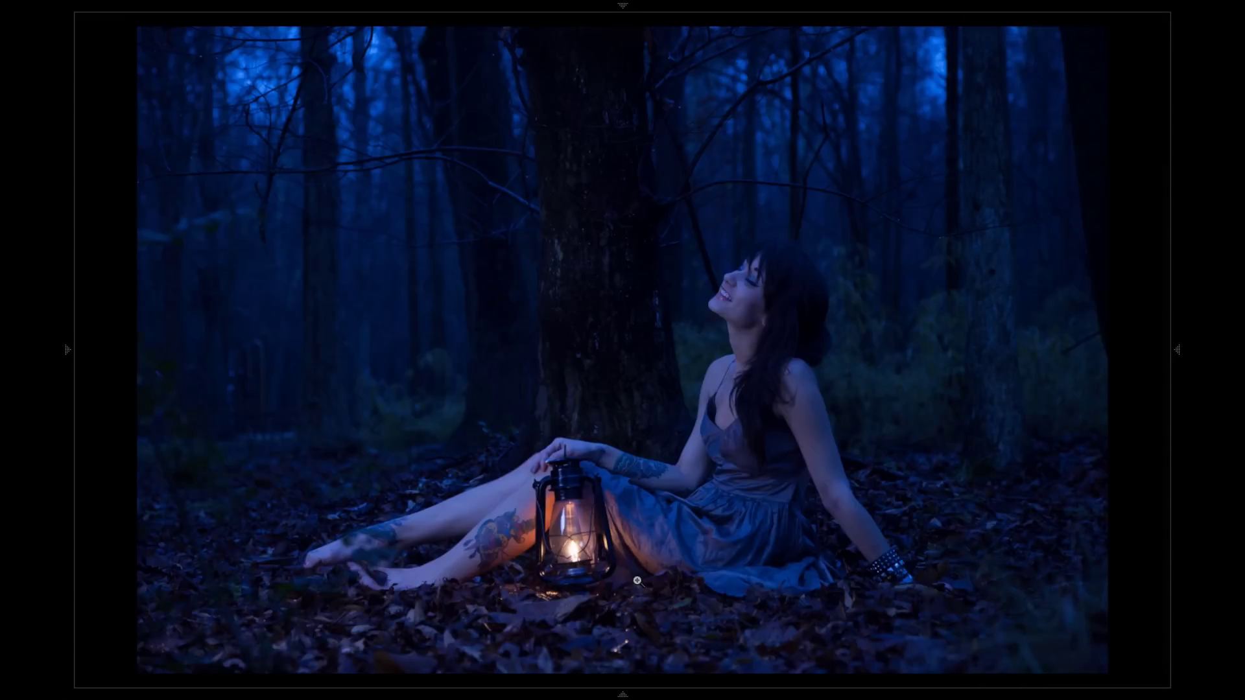
key(ctrl+z)
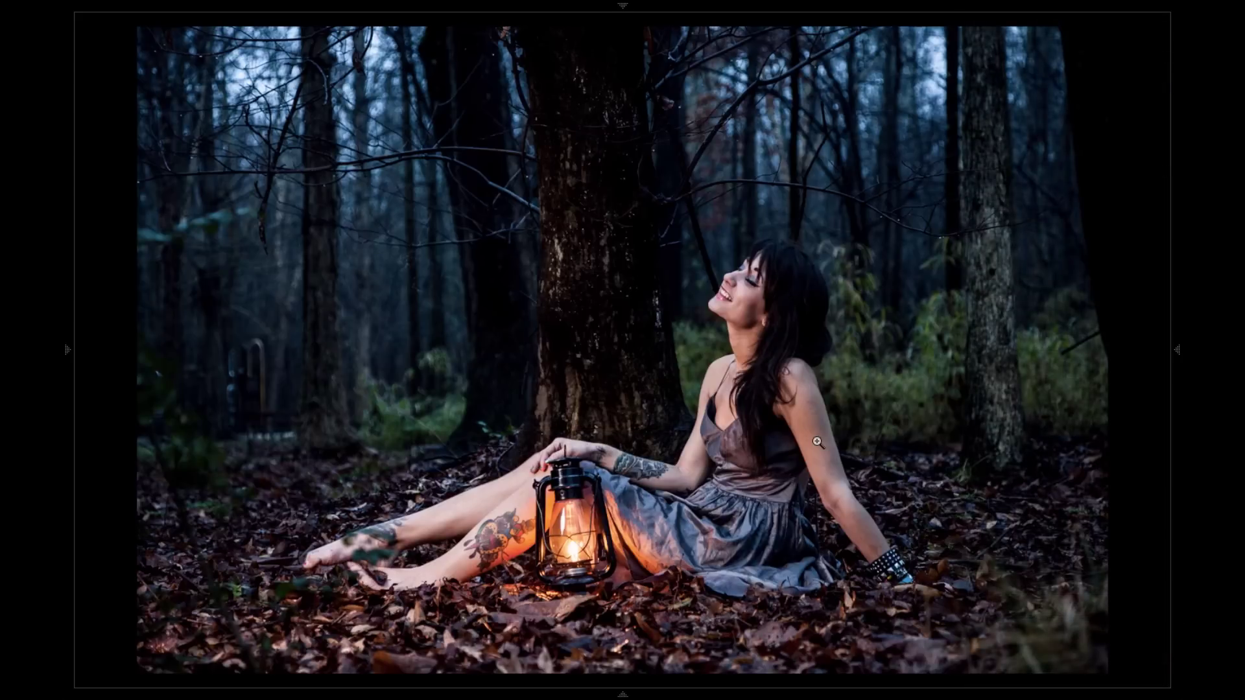
key(backslash)
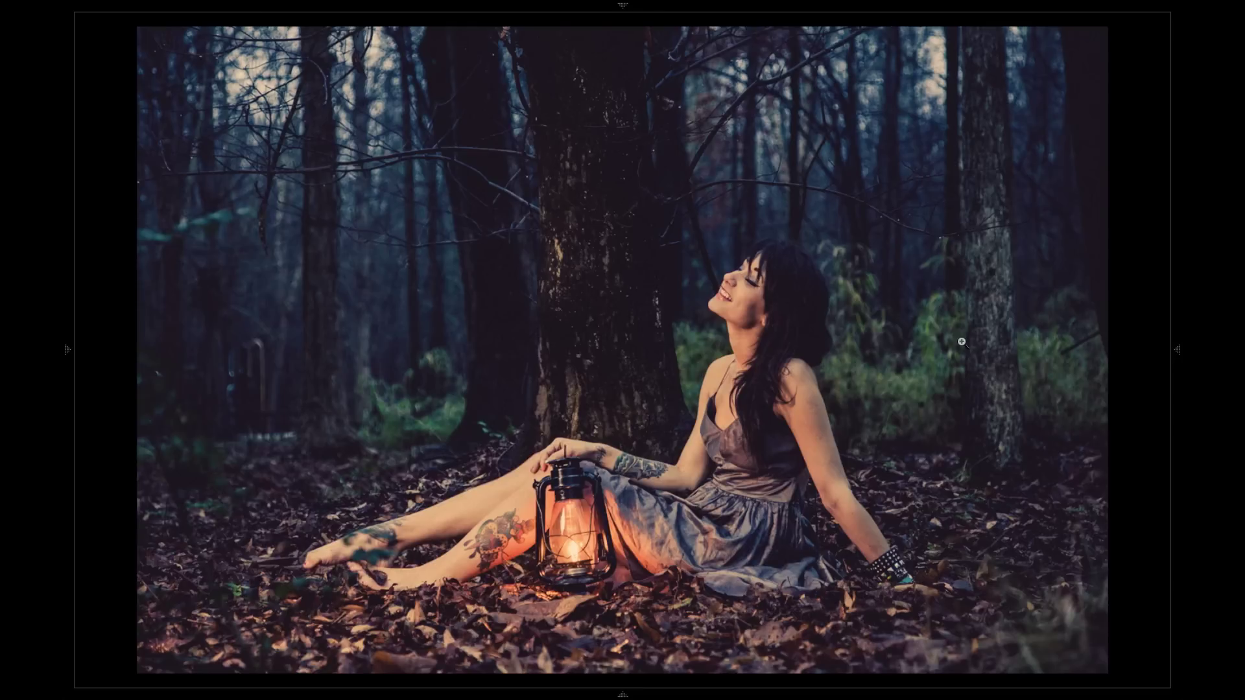
key(backslash)
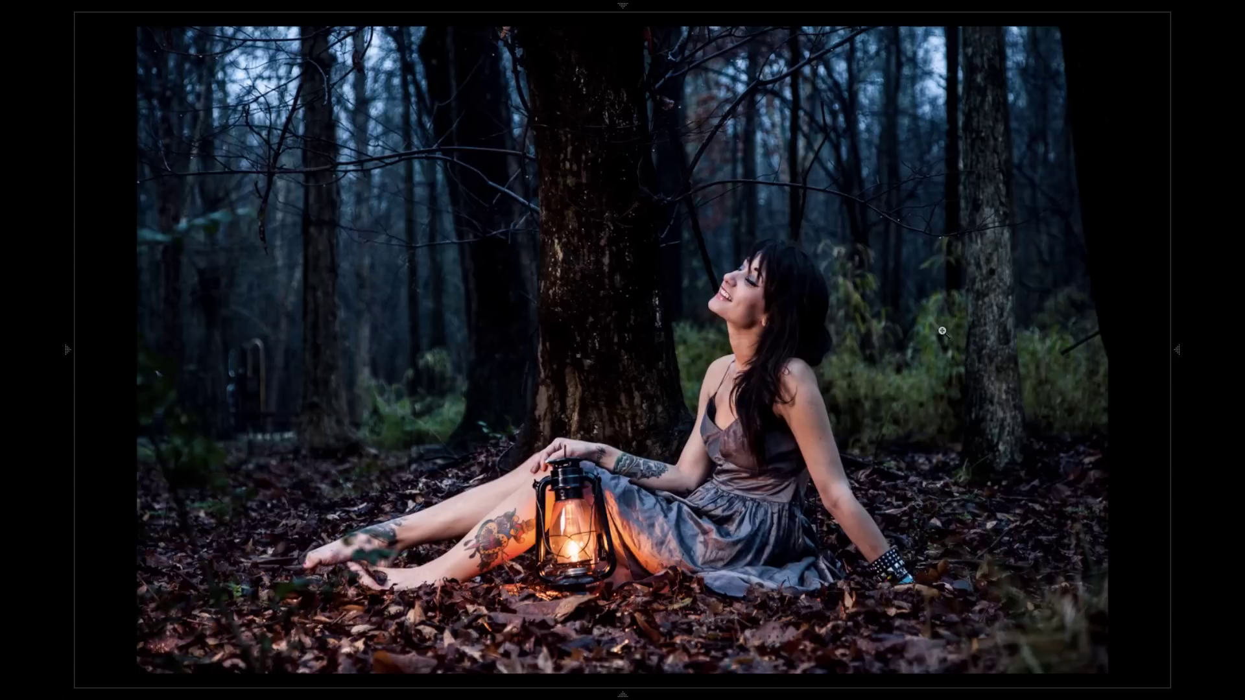
- Split-tone the photo with highlights at Hue 57, Saturation 32 and shadows at Hue 41, Saturation 10
mouse_move(1178, 351)
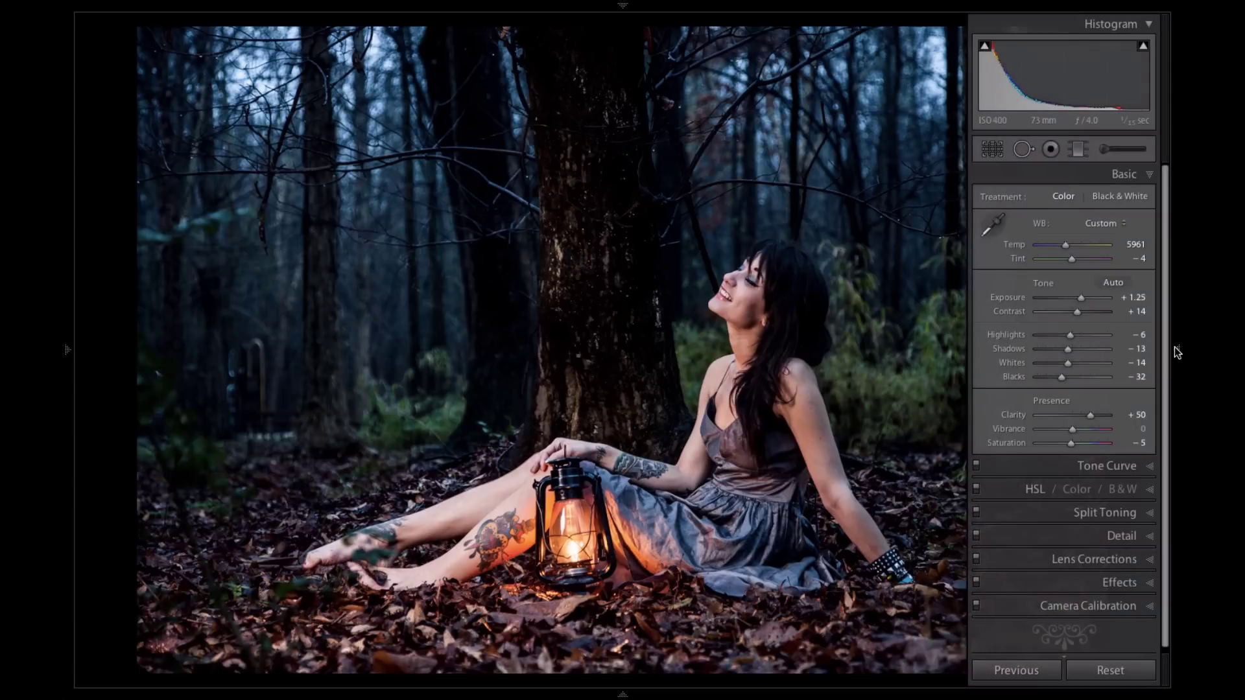
click(1141, 512)
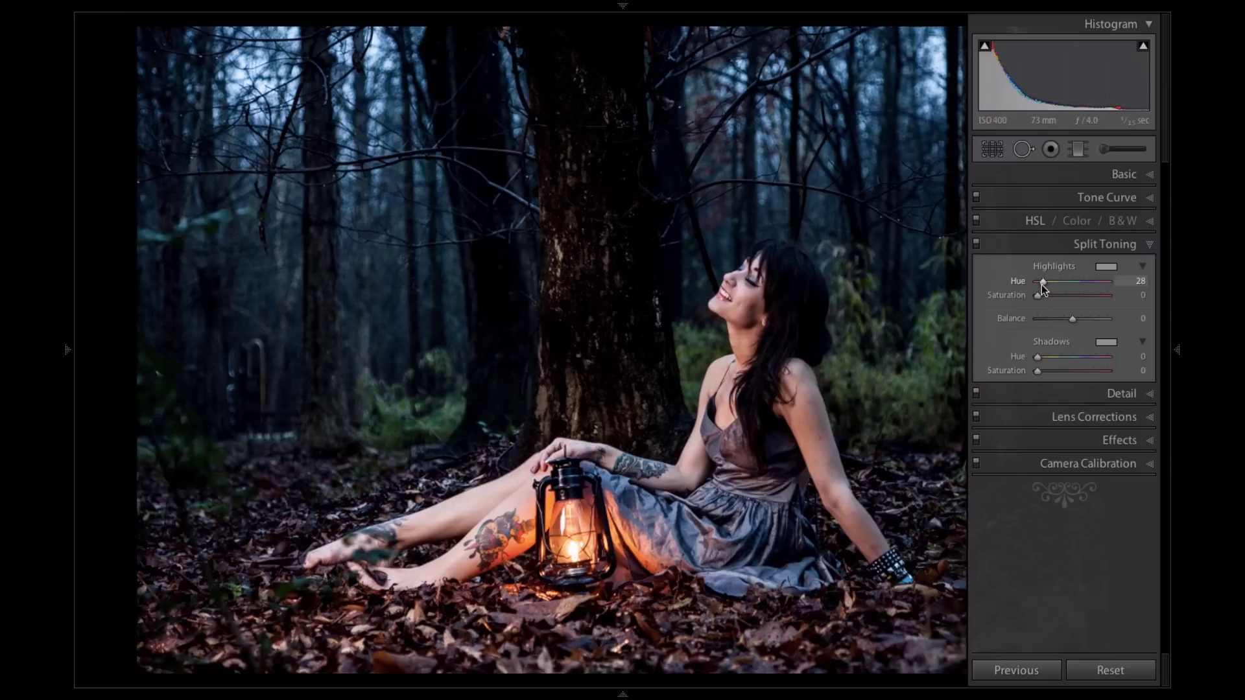
drag(1042, 286, 1049, 286)
drag(1050, 293, 1053, 293)
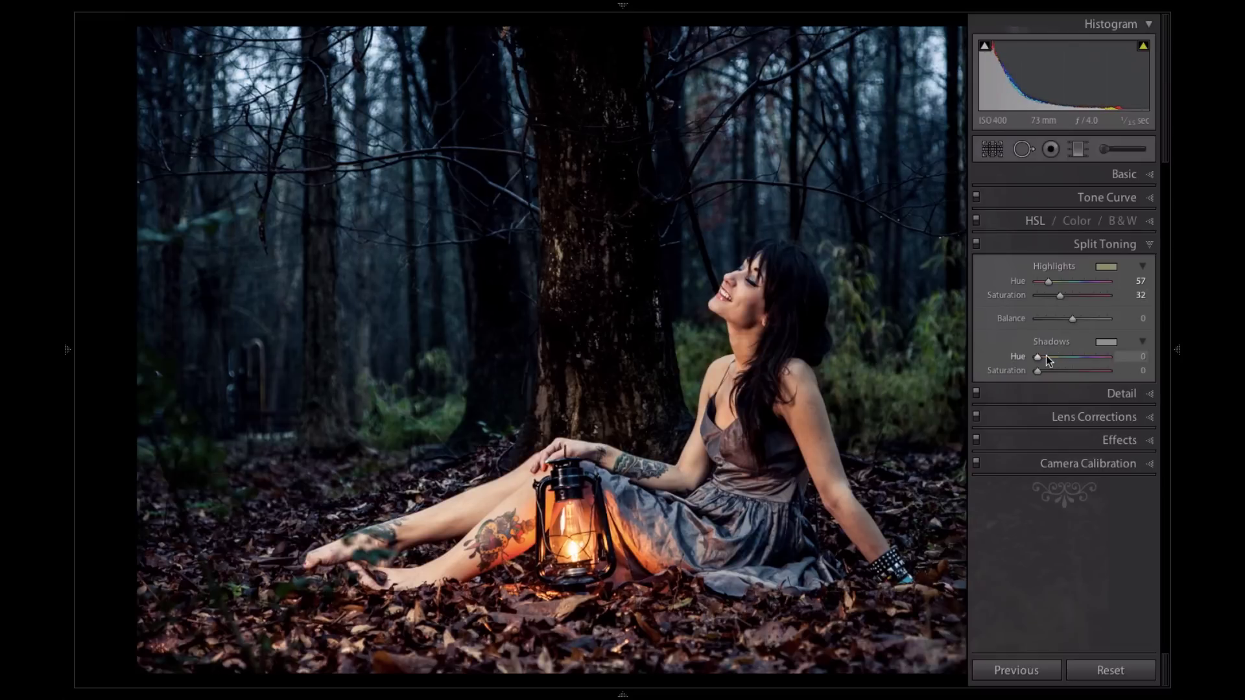
drag(1045, 356, 1045, 357)
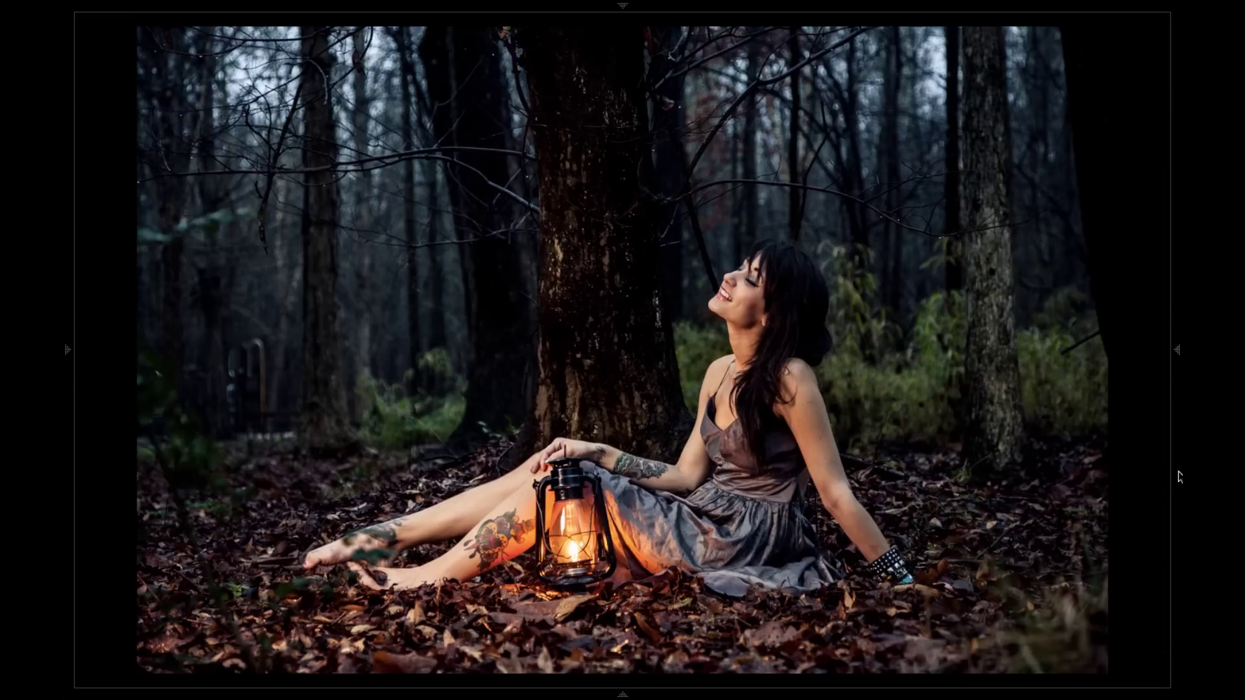
- Switch the tone curve's channel to RGB
mouse_move(1179, 462)
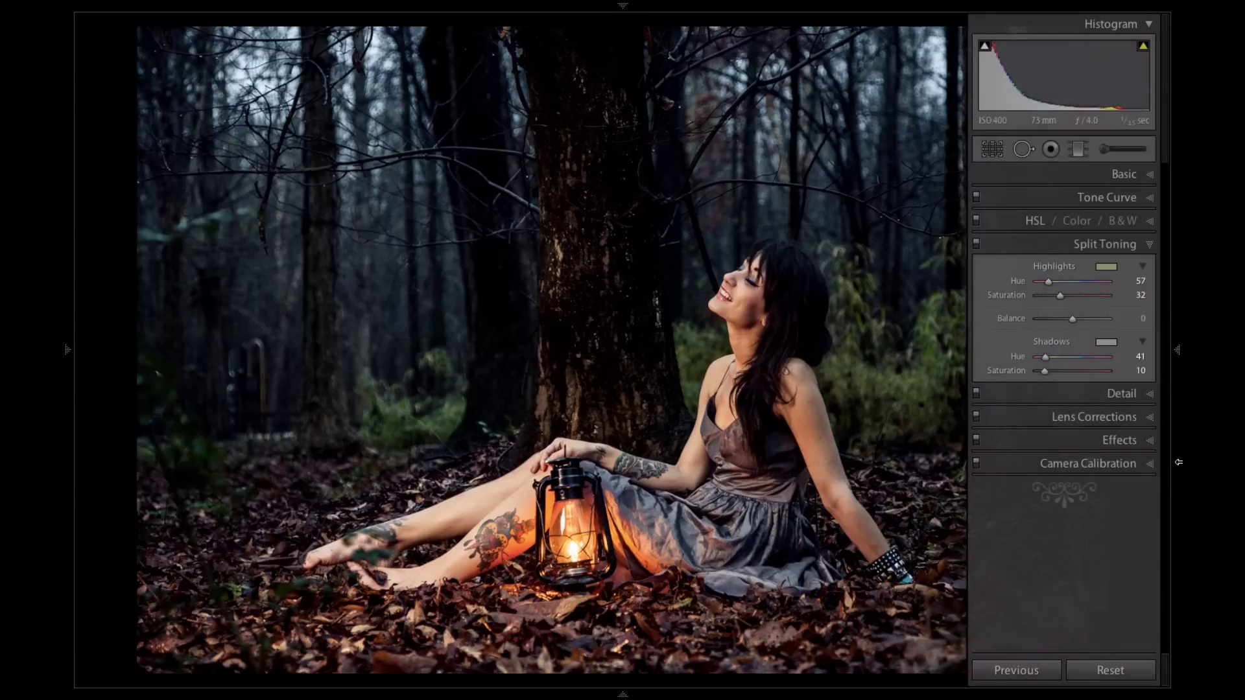
click(1131, 199)
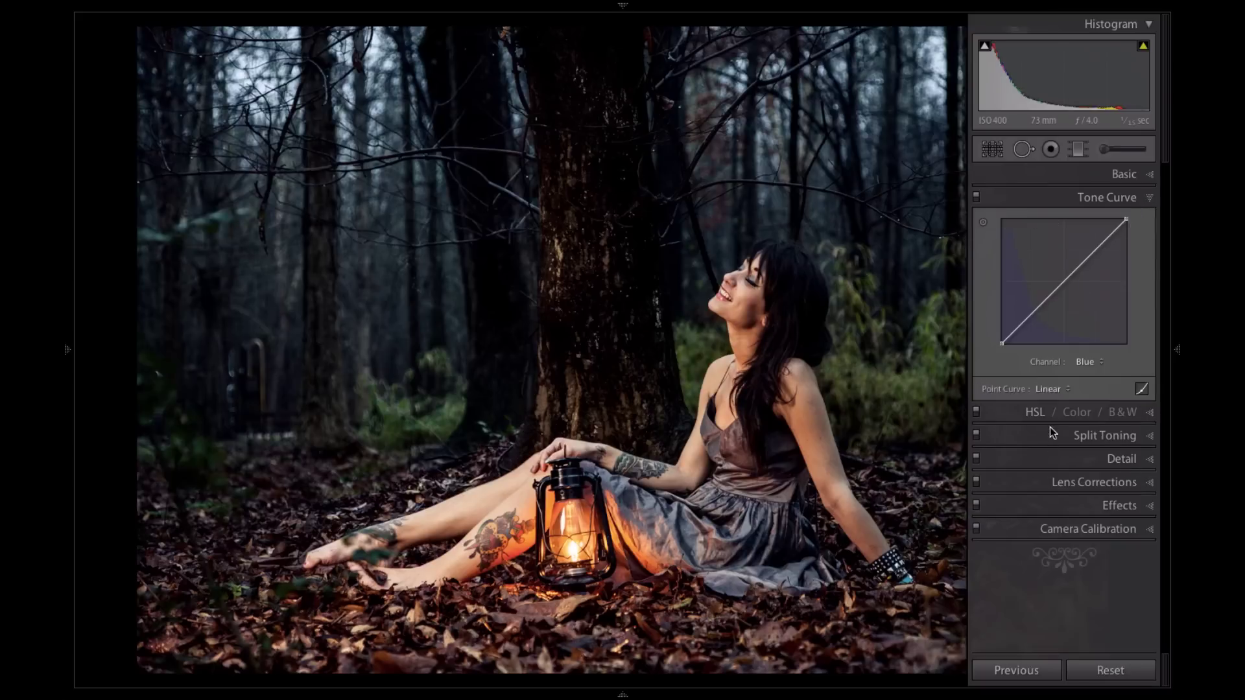
click(1087, 363)
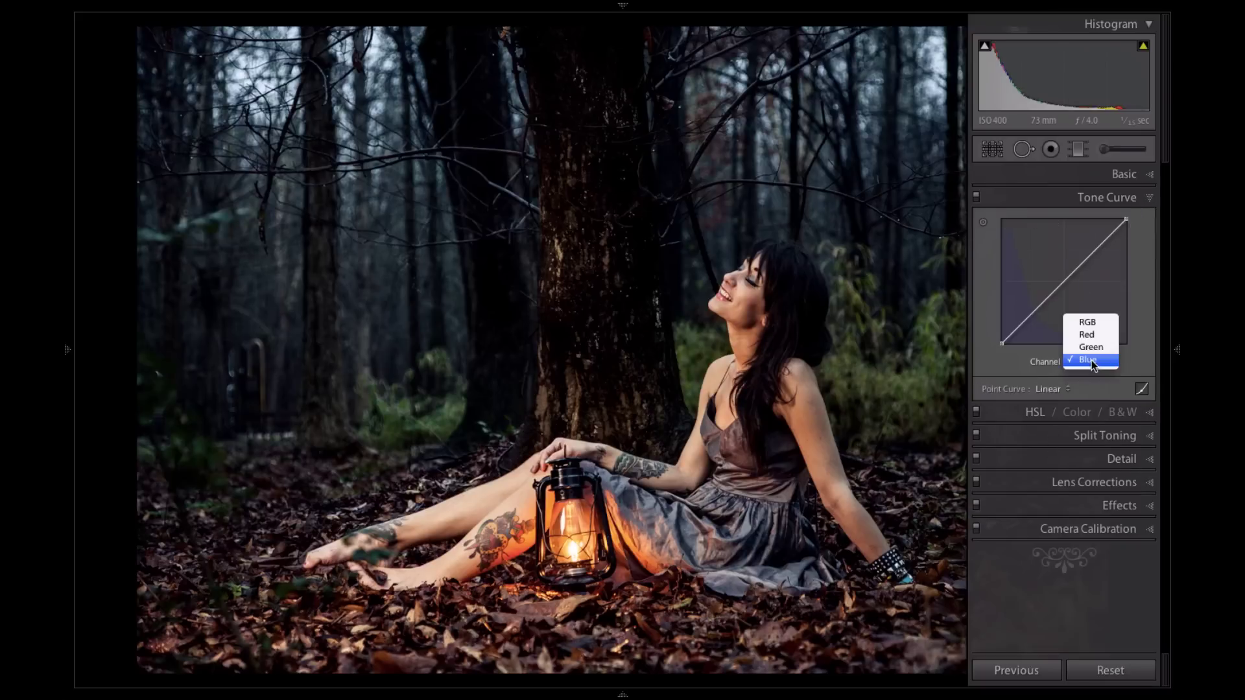
click(1085, 320)
- Add grain with an Amount of 22 and set the sharpening Amount to 44
click(1154, 503)
drag(1036, 459, 1053, 458)
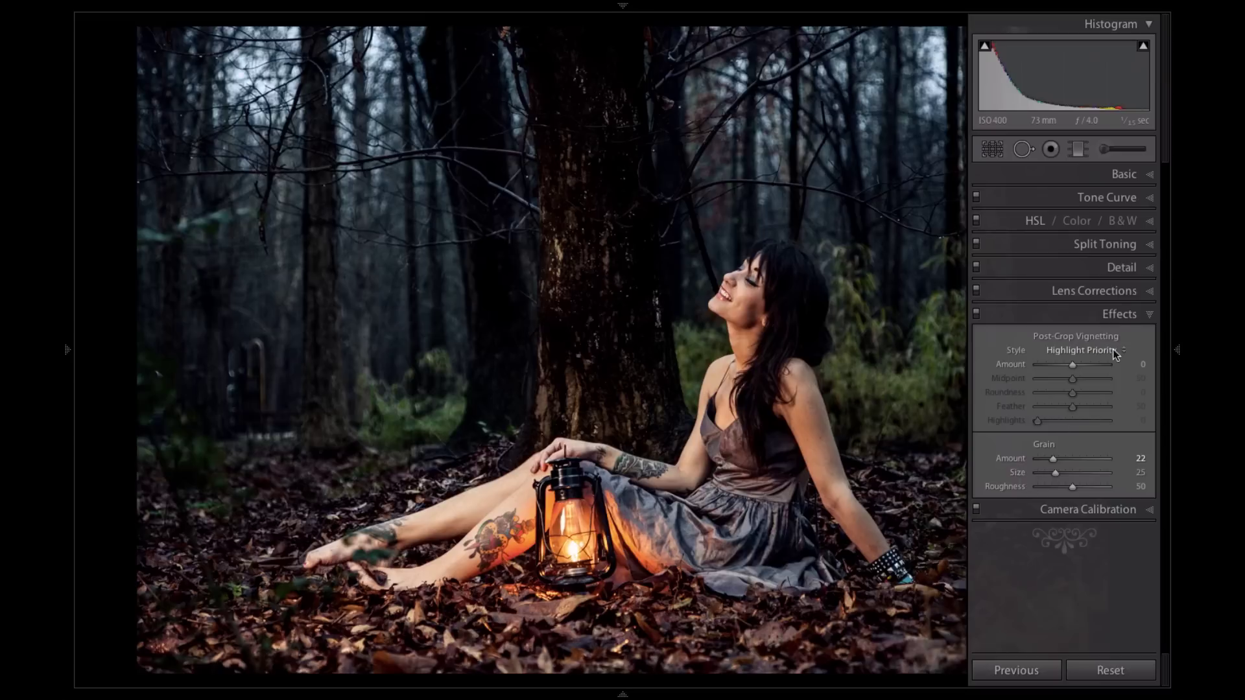
click(1151, 274)
click(1150, 274)
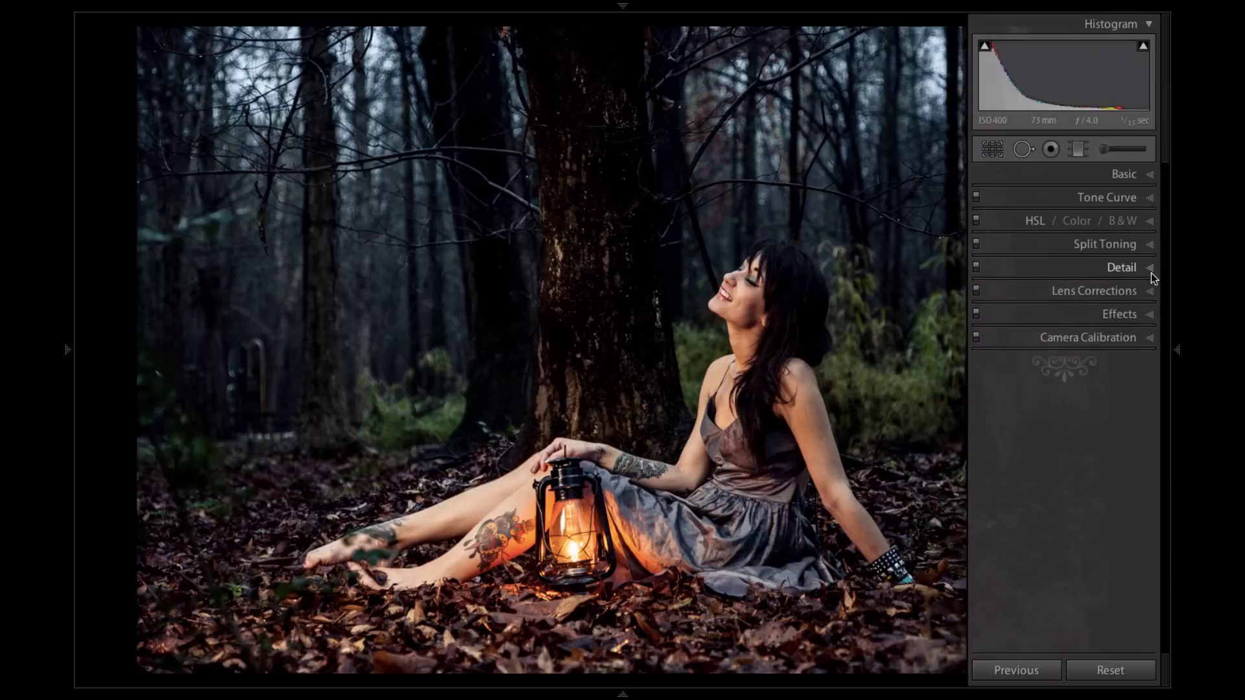
click(1150, 273)
drag(1049, 450, 1059, 456)
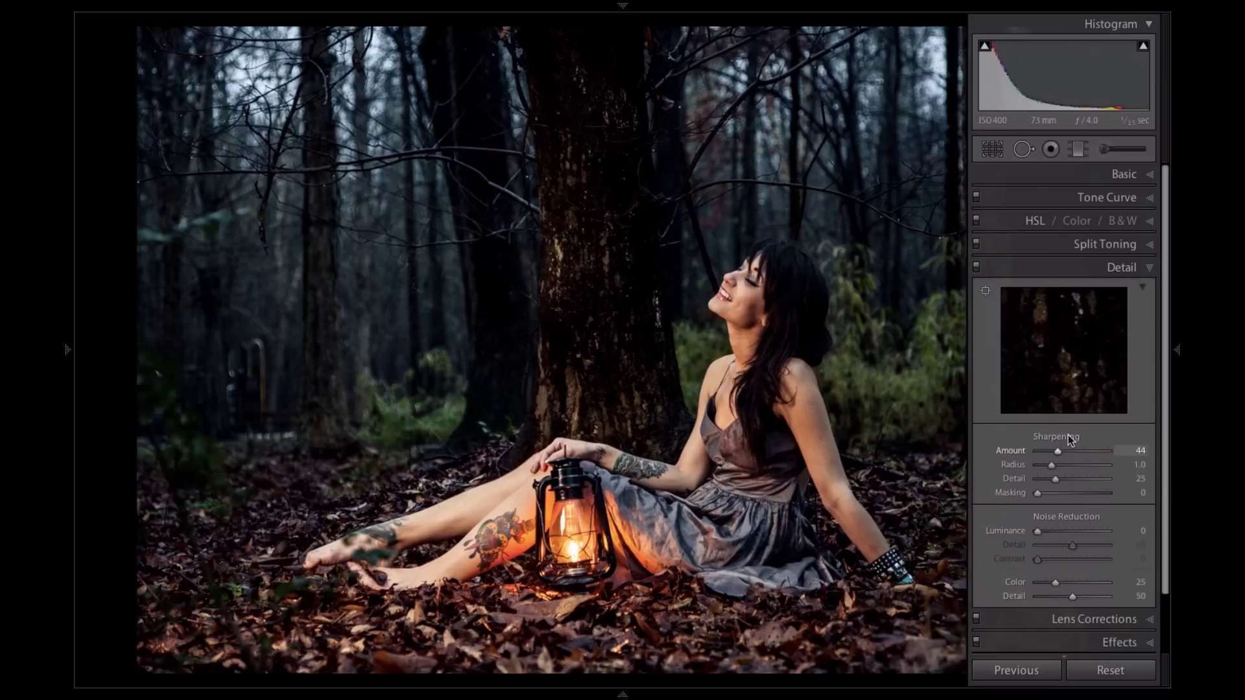
- Inspect the trees, background and the woman's face up close, comparing the photo with and without split toning
click(1151, 203)
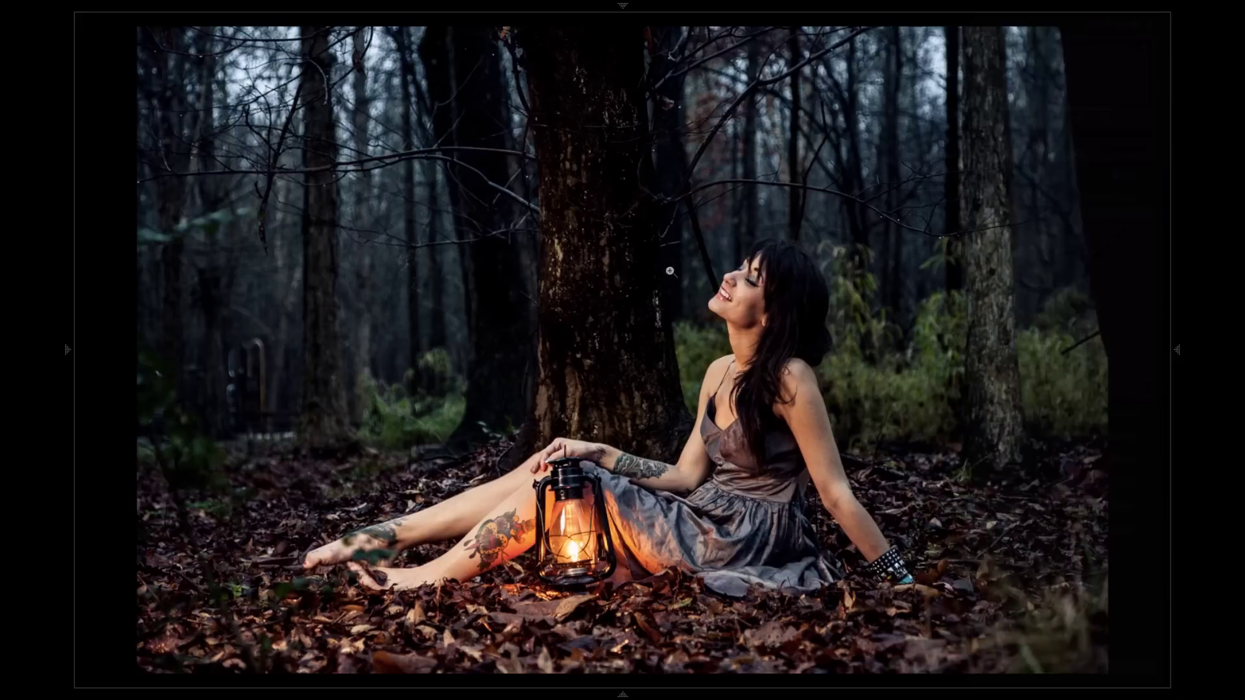
click(501, 269)
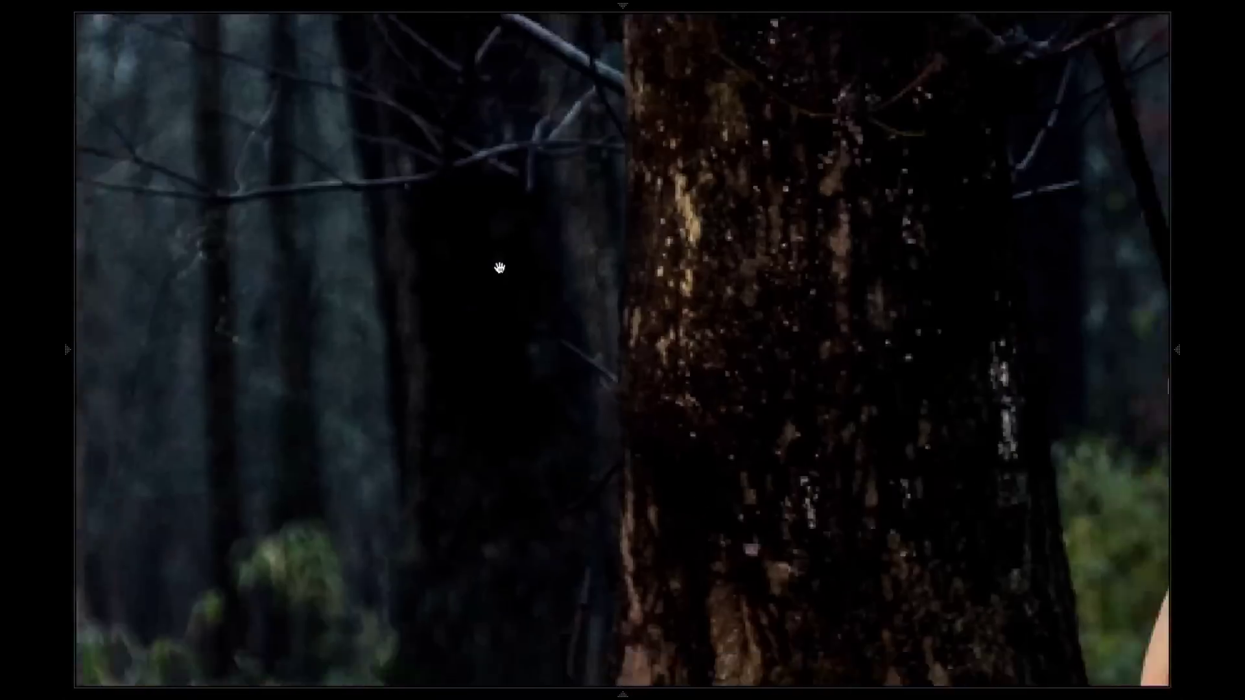
mouse_move(1179, 332)
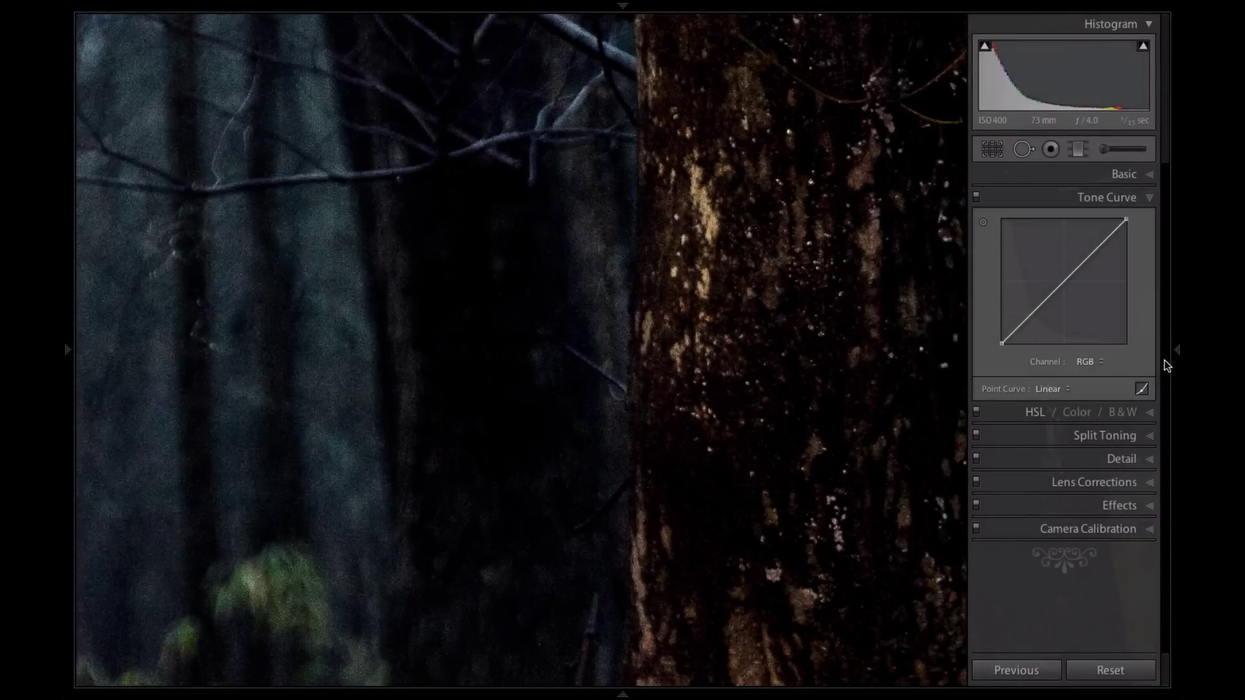
click(976, 435)
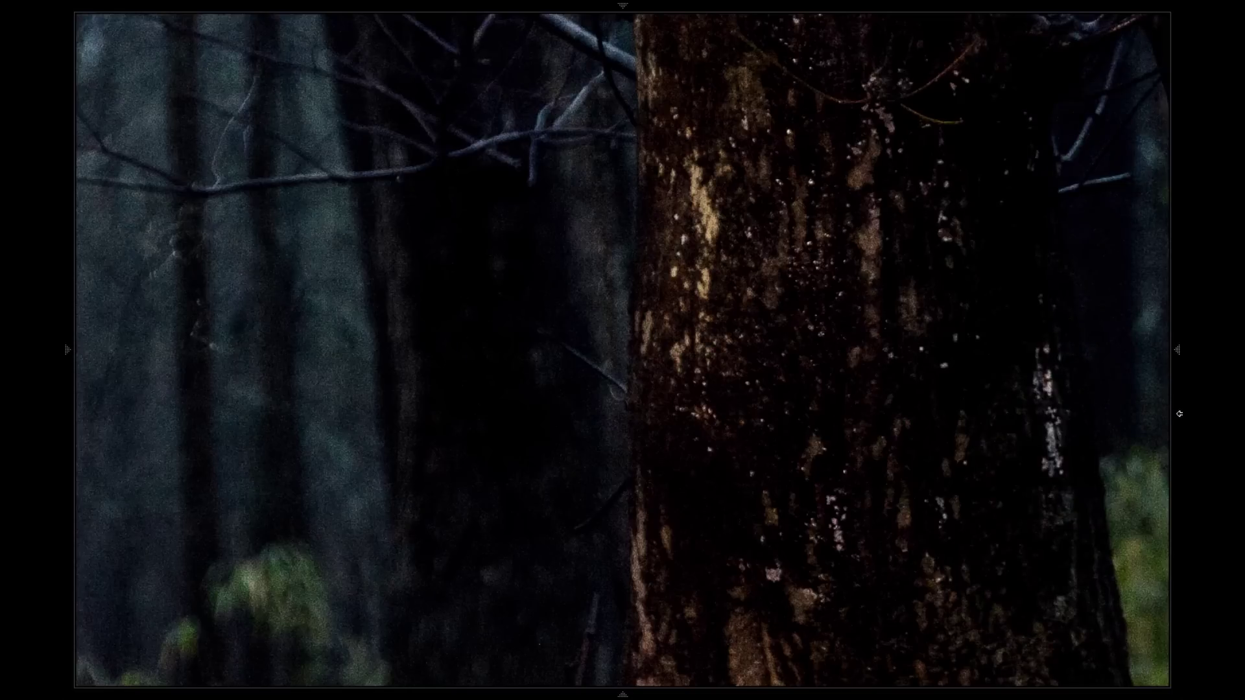
mouse_move(1178, 373)
scroll(647, 297, right, 10)
scroll(647, 297, up, 2)
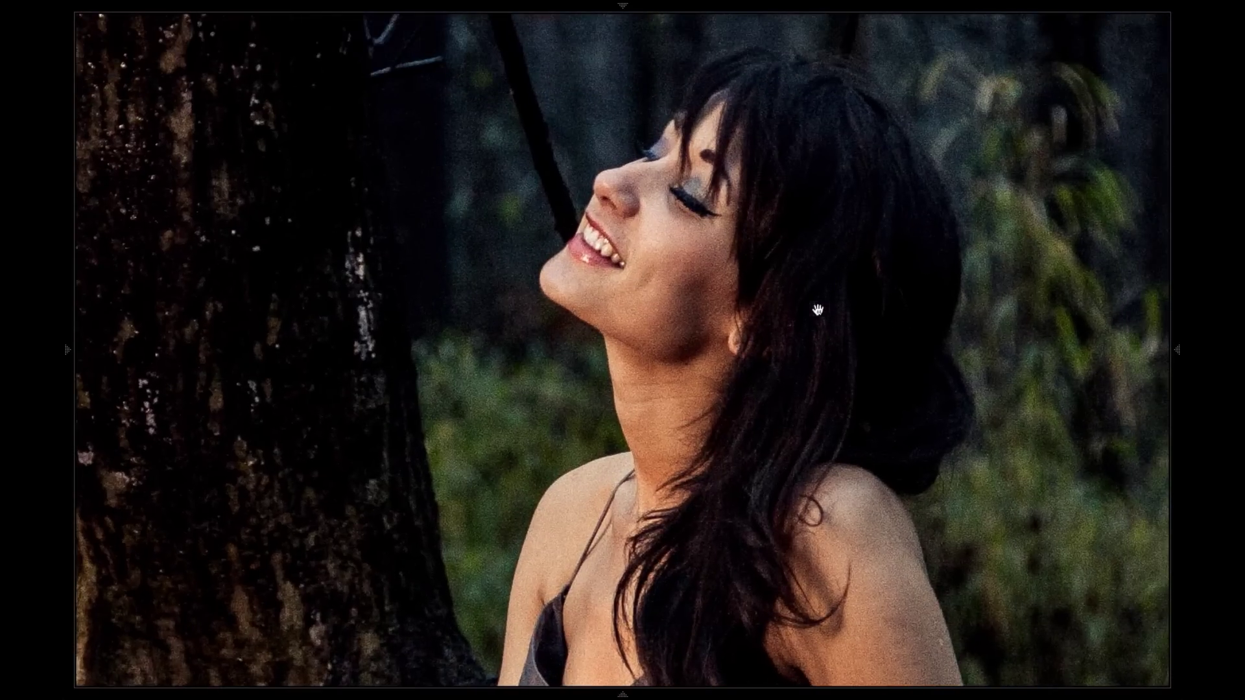
click(909, 184)
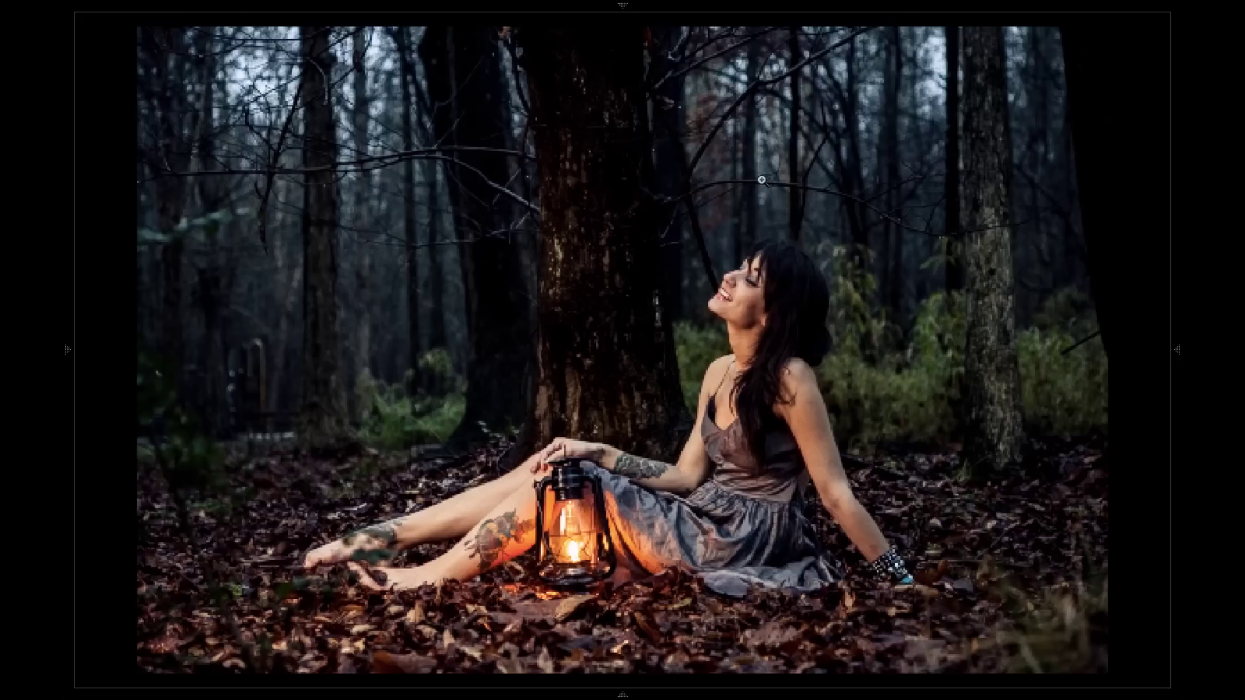
click(740, 281)
mouse_move(1179, 294)
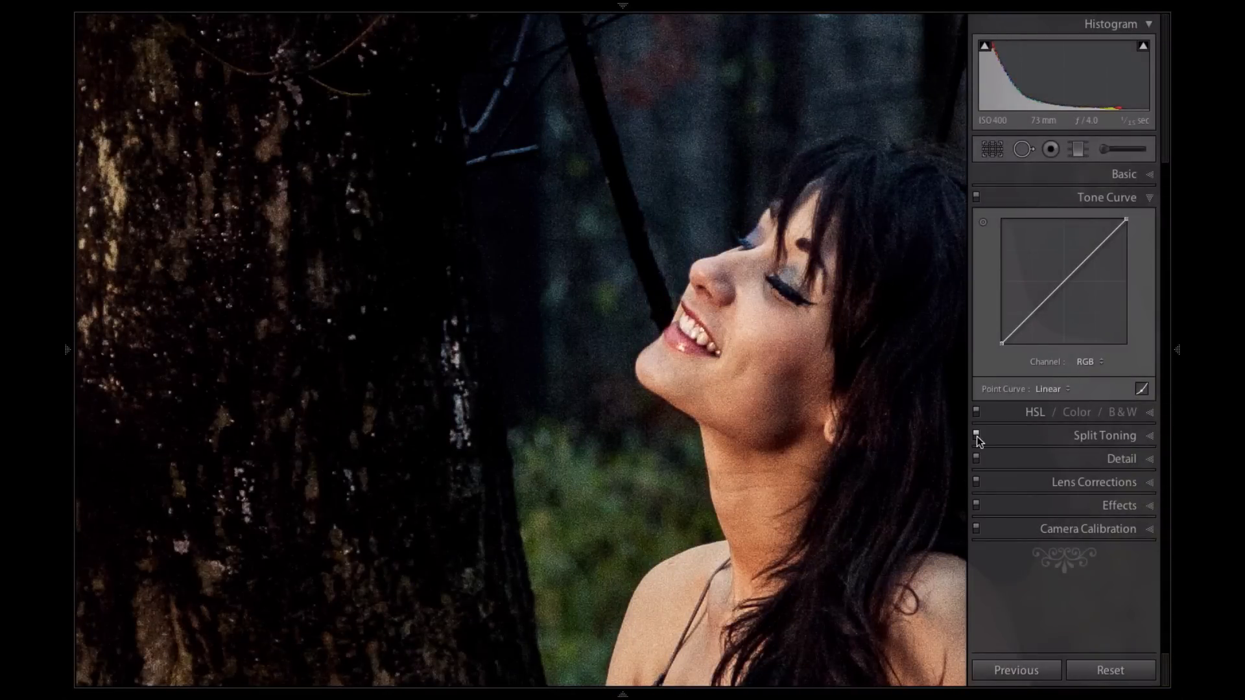
drag(597, 227, 824, 258)
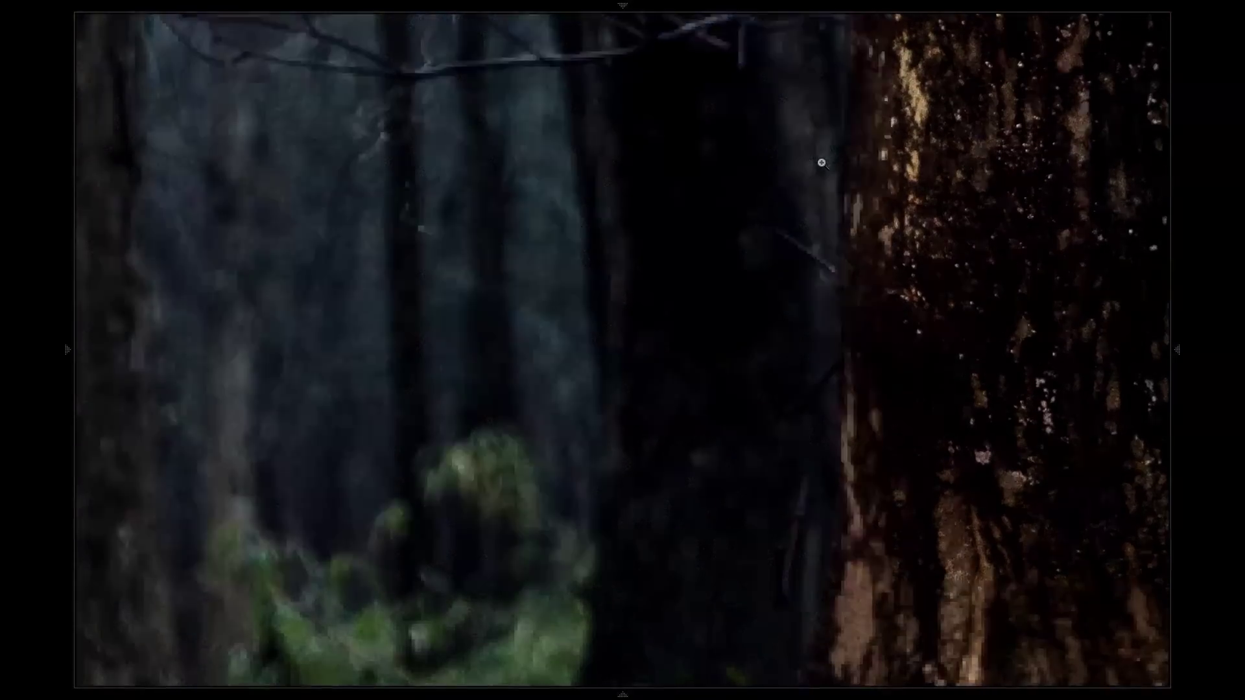
click(759, 157)
click(512, 240)
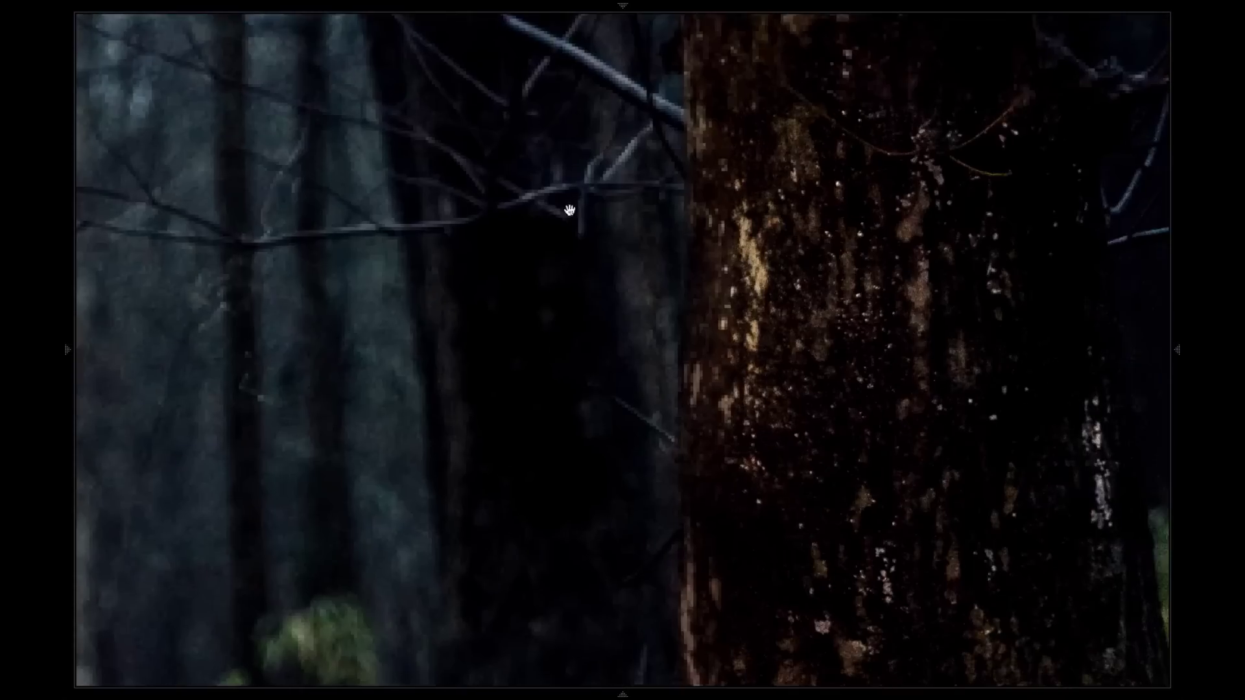
- Set the split toning Balance to -27 and check the effect on the trees up close
mouse_move(1180, 353)
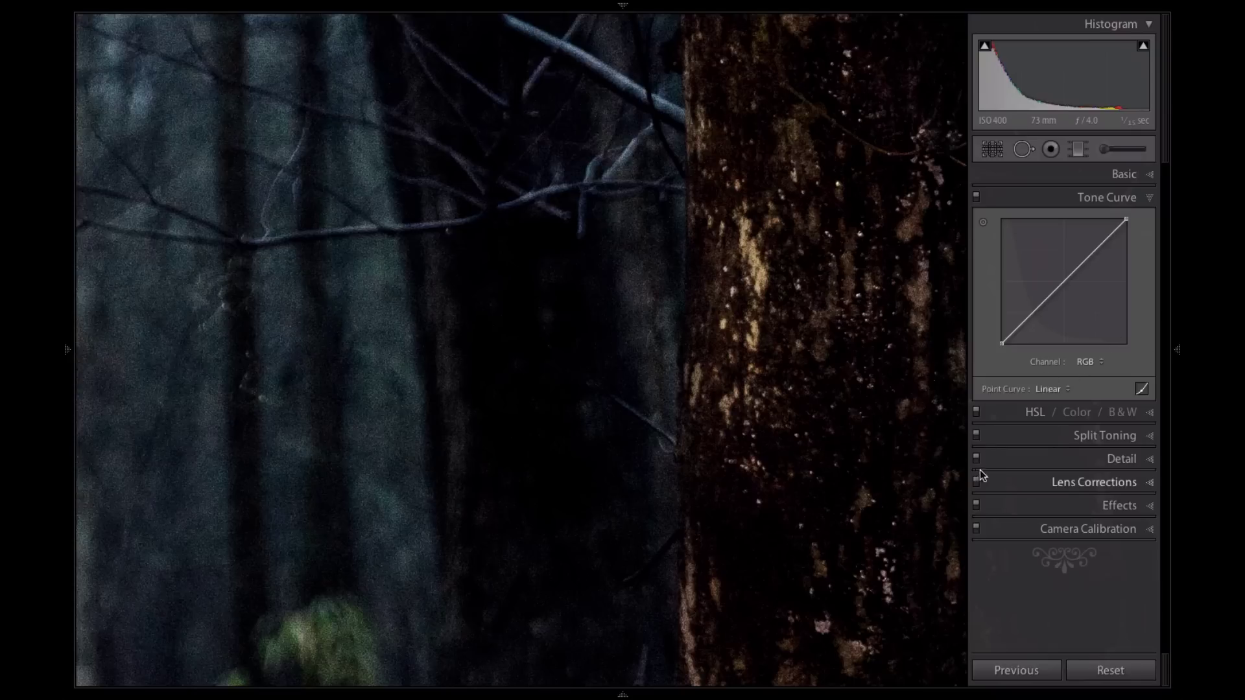
click(1150, 460)
click(1149, 245)
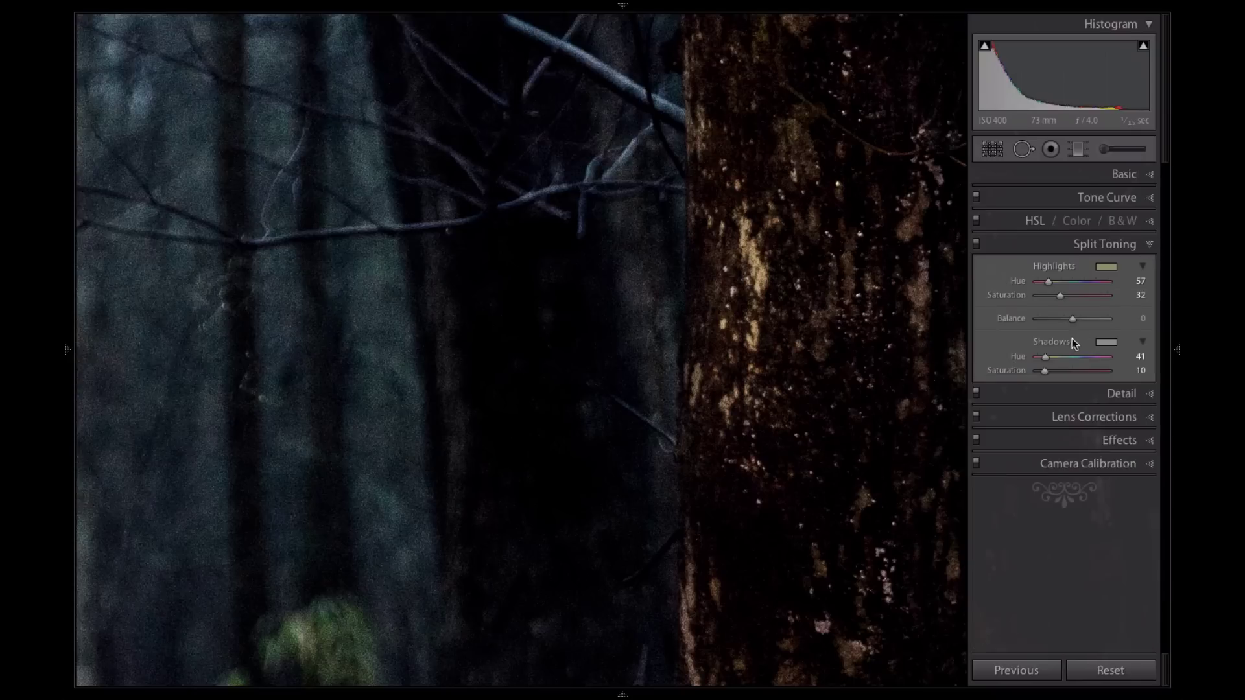
drag(1072, 319, 1059, 324)
click(647, 336)
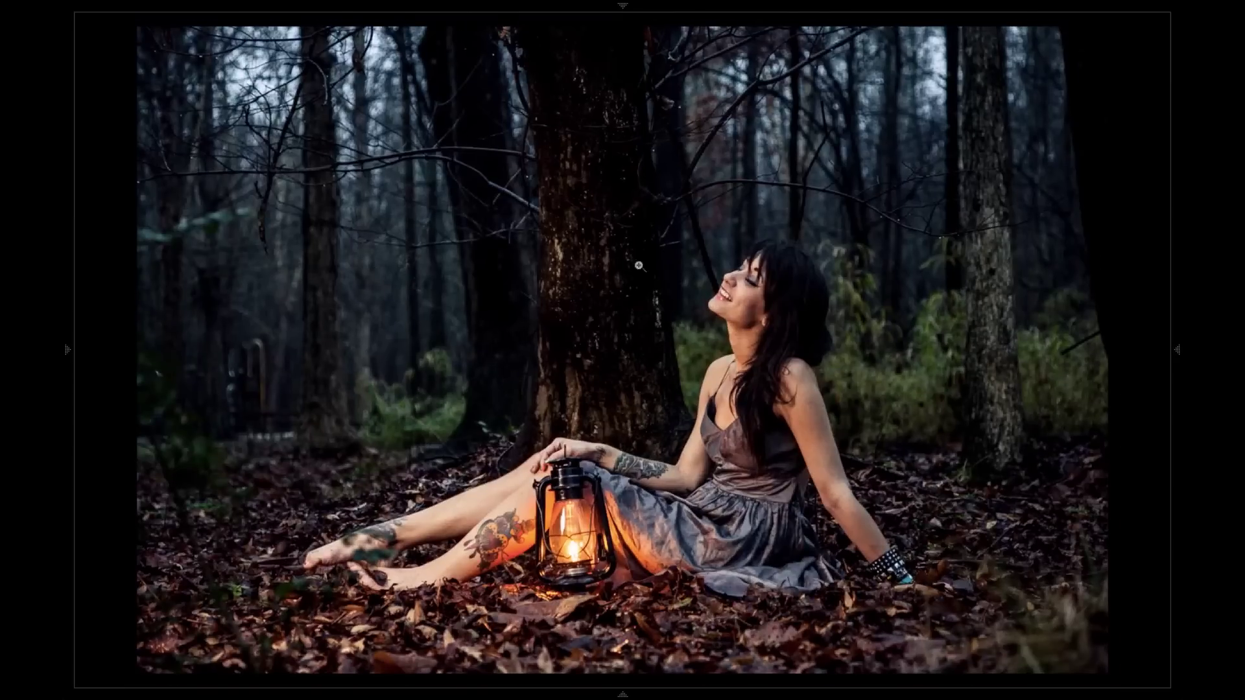
mouse_move(1179, 311)
click(500, 253)
click(814, 280)
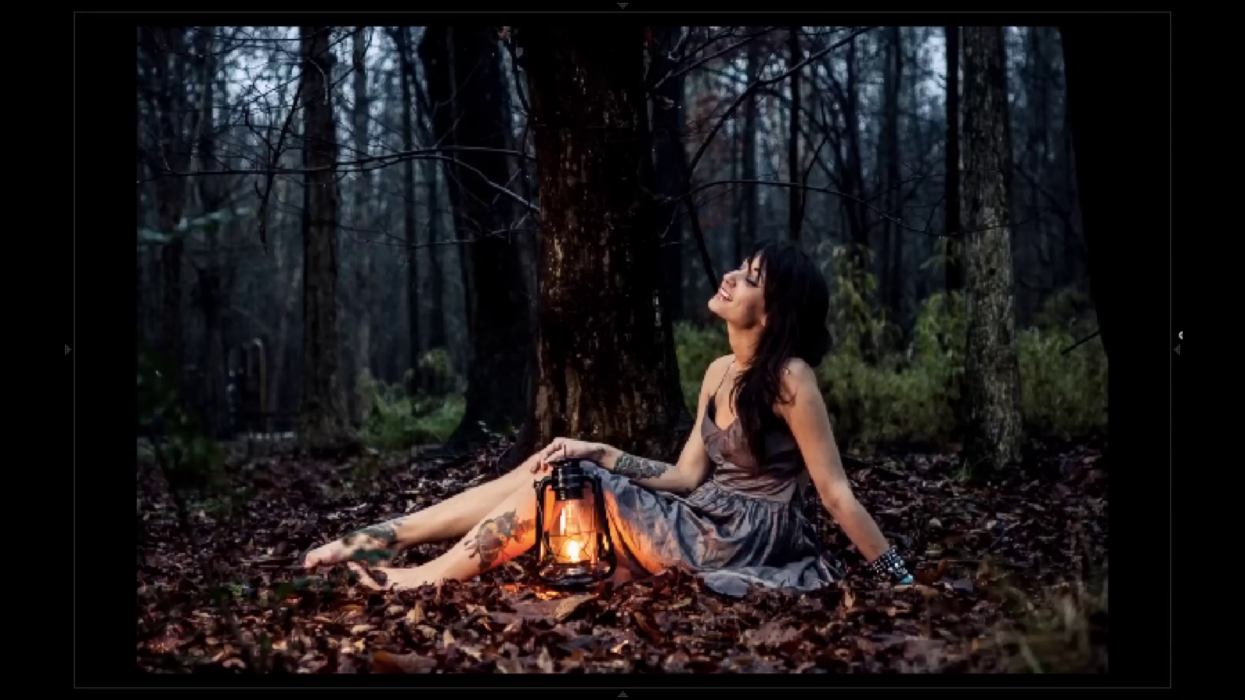
- Raise the black point of the RGB tone curve slightly to fade the darkest shadows
mouse_move(1178, 334)
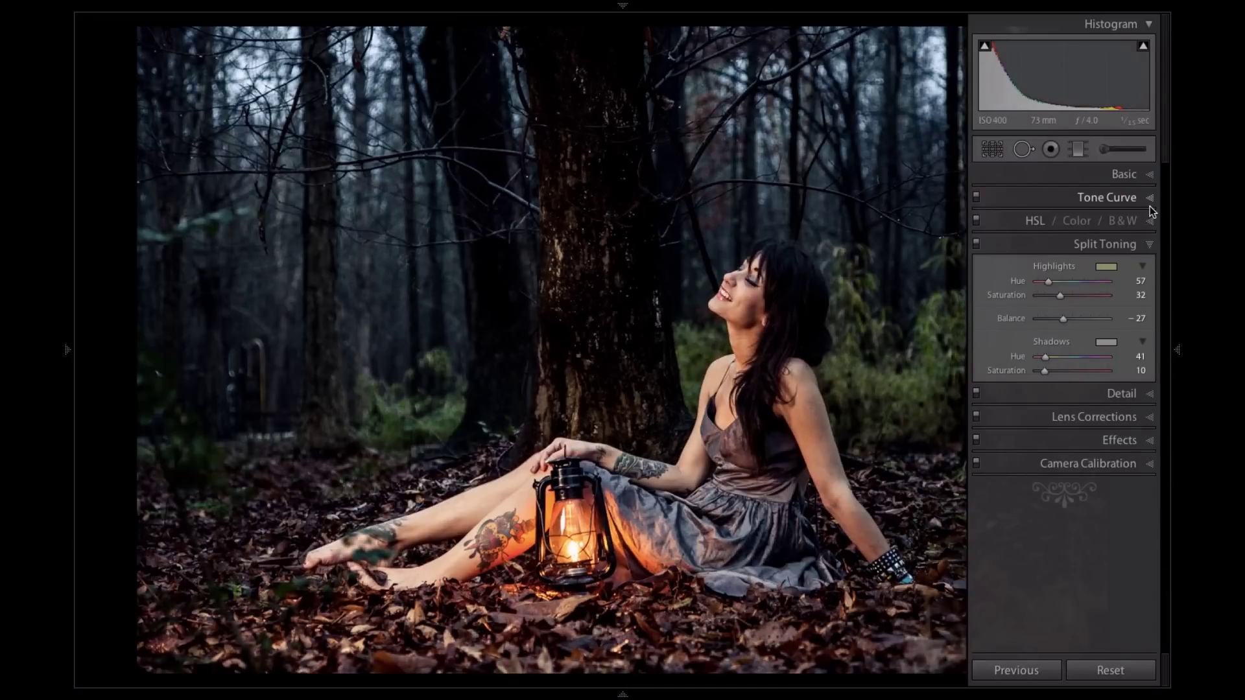
click(1132, 198)
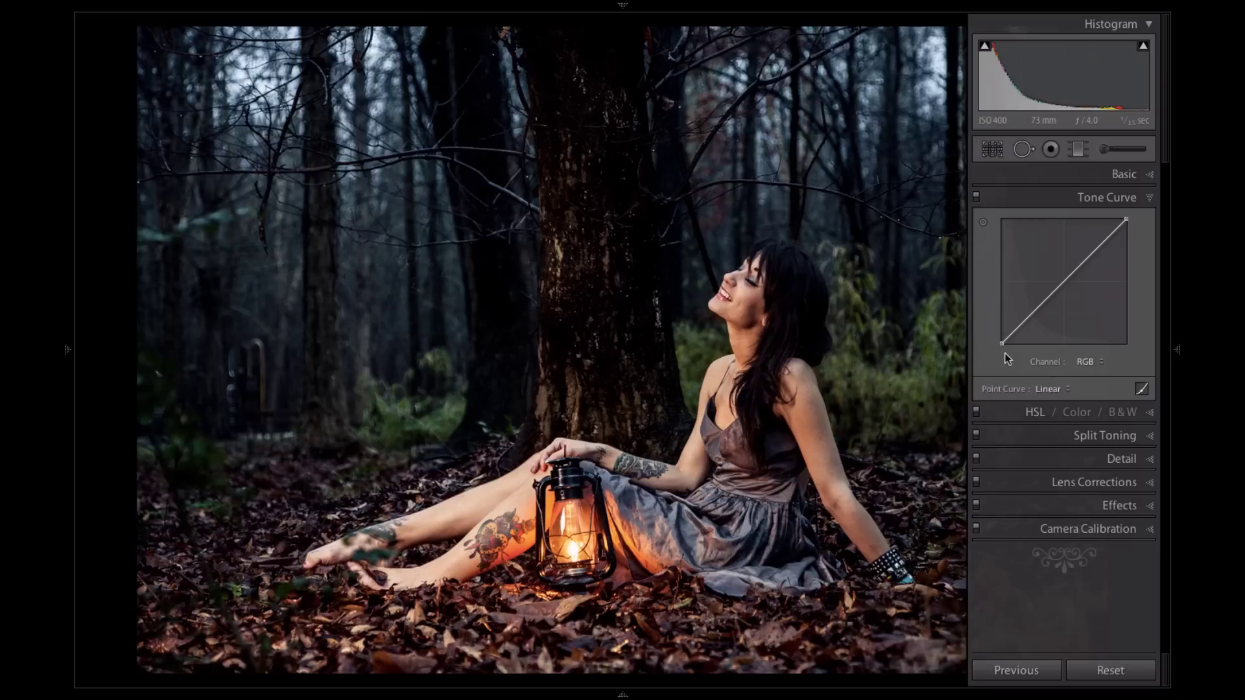
drag(1003, 344, 1002, 327)
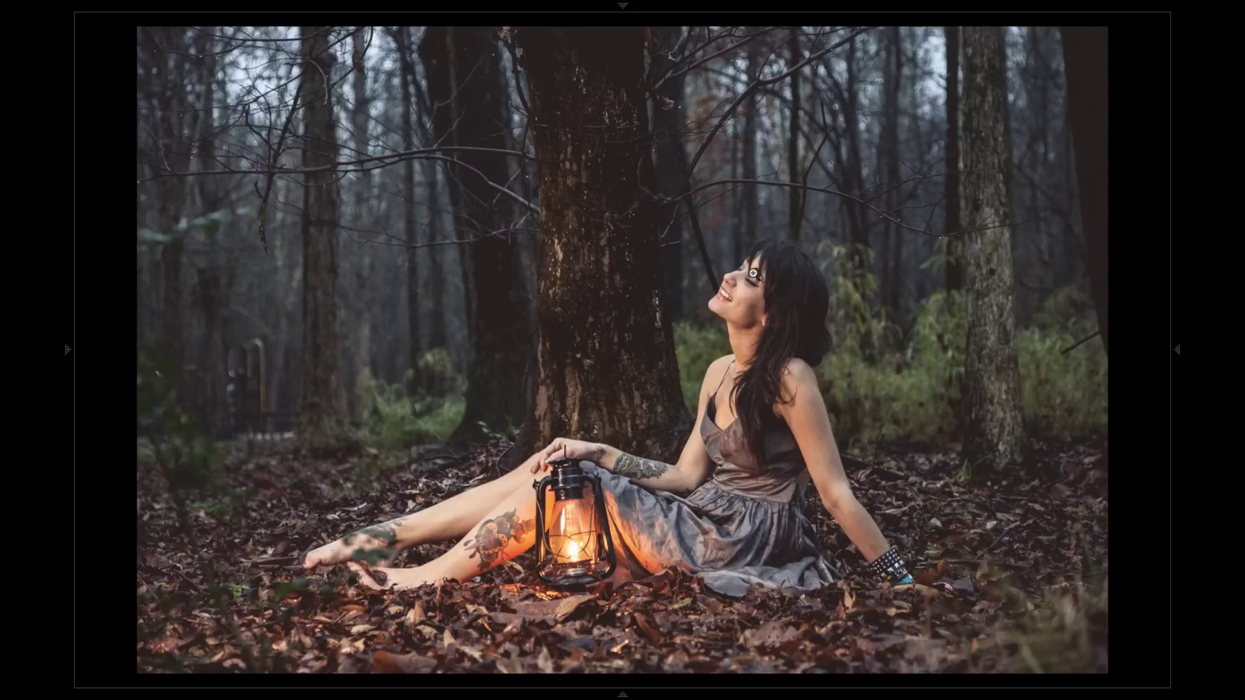
mouse_move(1179, 354)
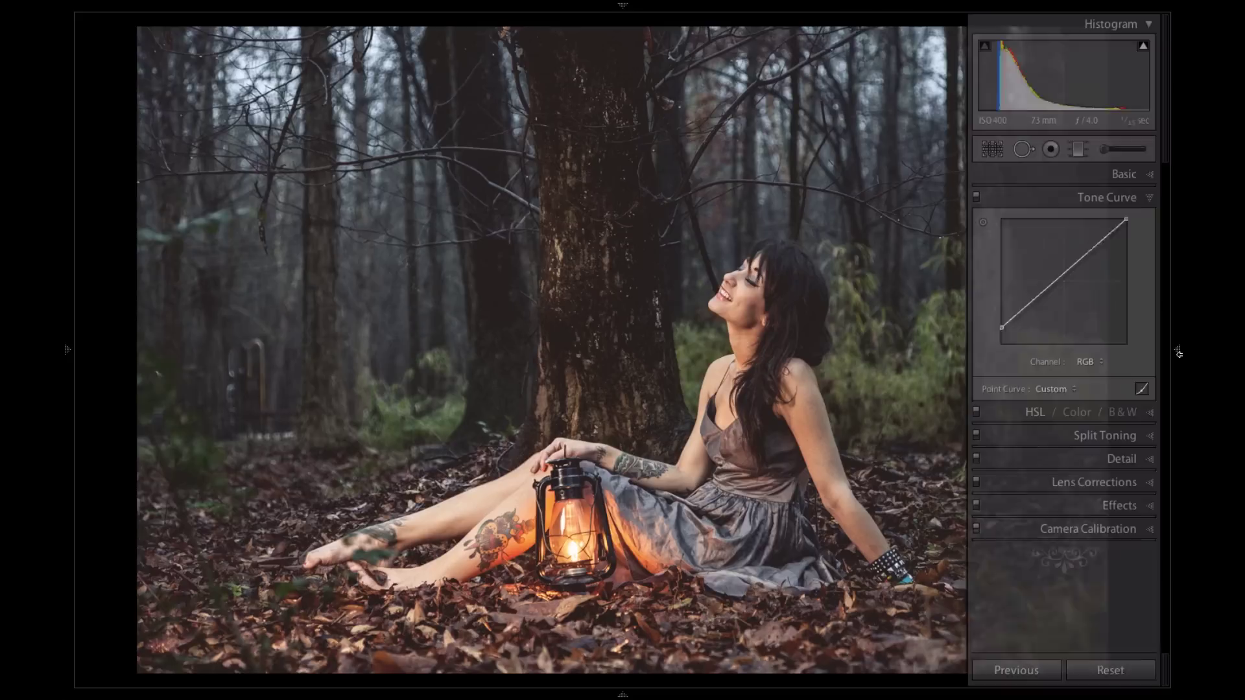
click(1148, 392)
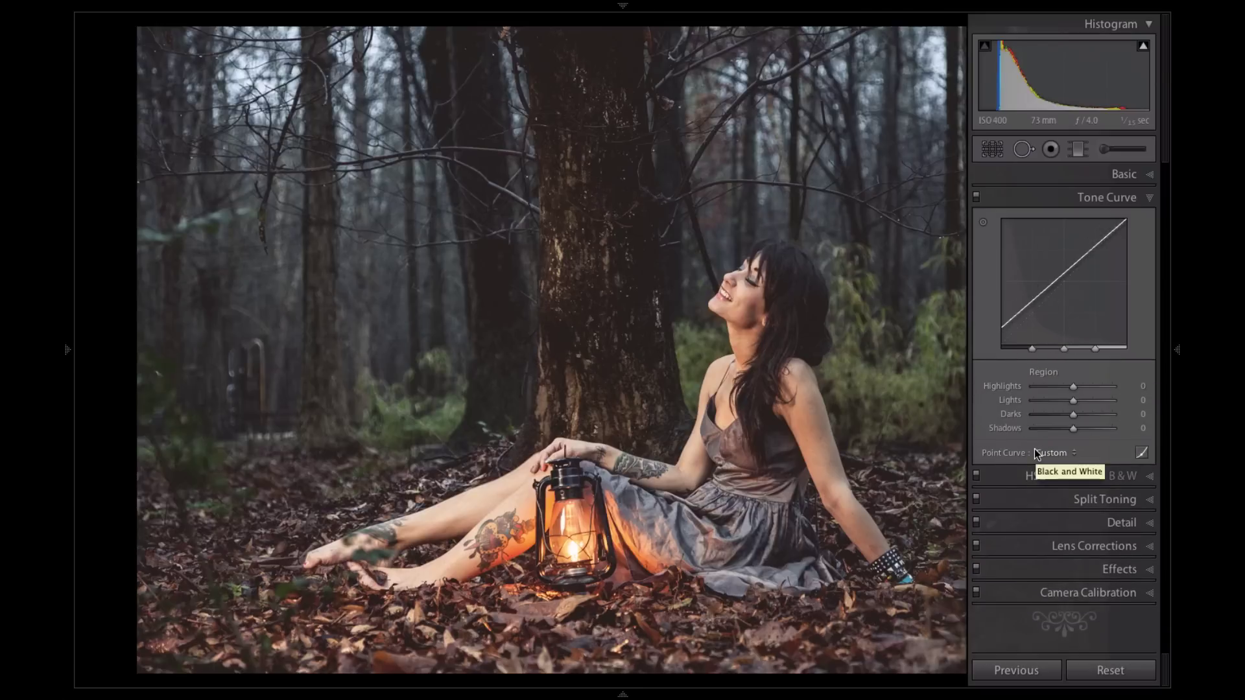
click(1054, 453)
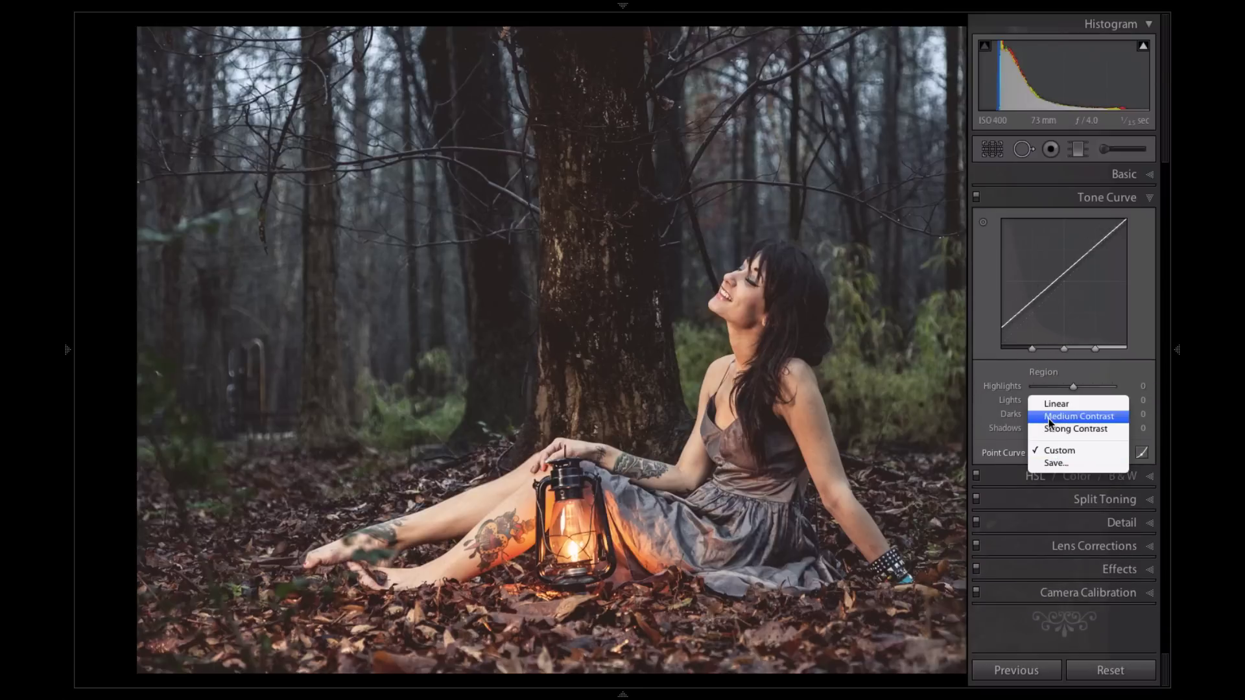
click(1011, 458)
click(1142, 453)
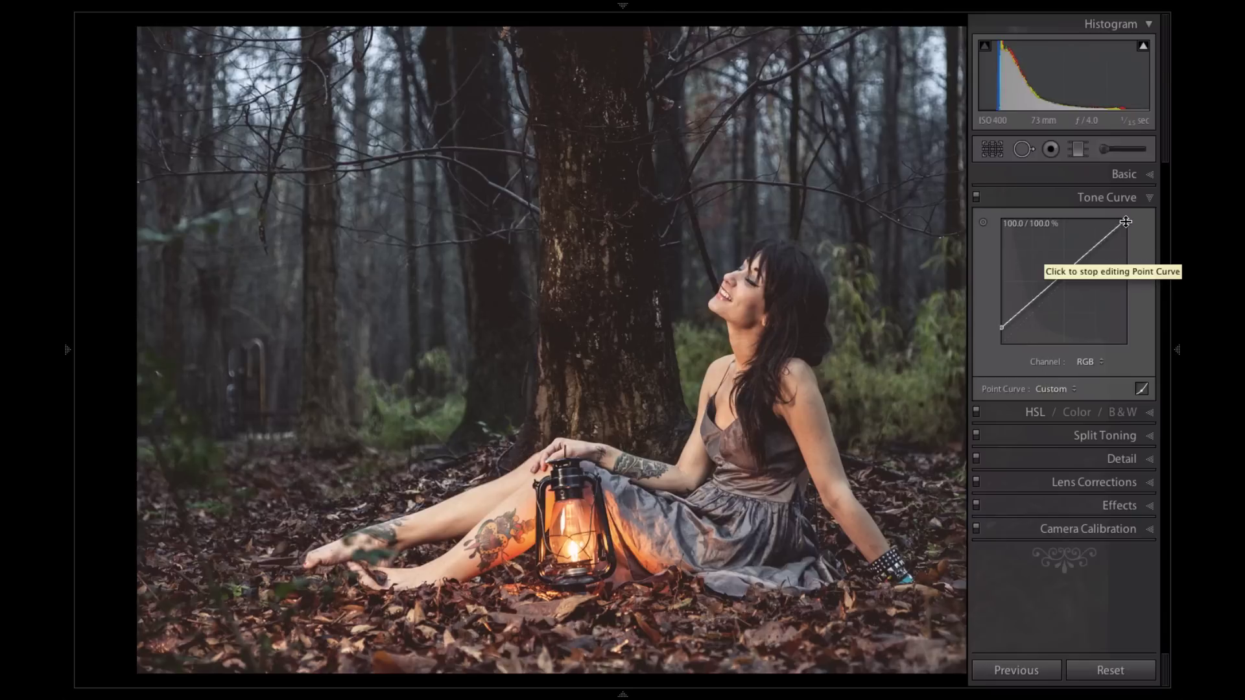
- Lower the white point of the RGB tone curve to mute the highlights, and compare the photo with its before version
drag(1127, 220, 1127, 240)
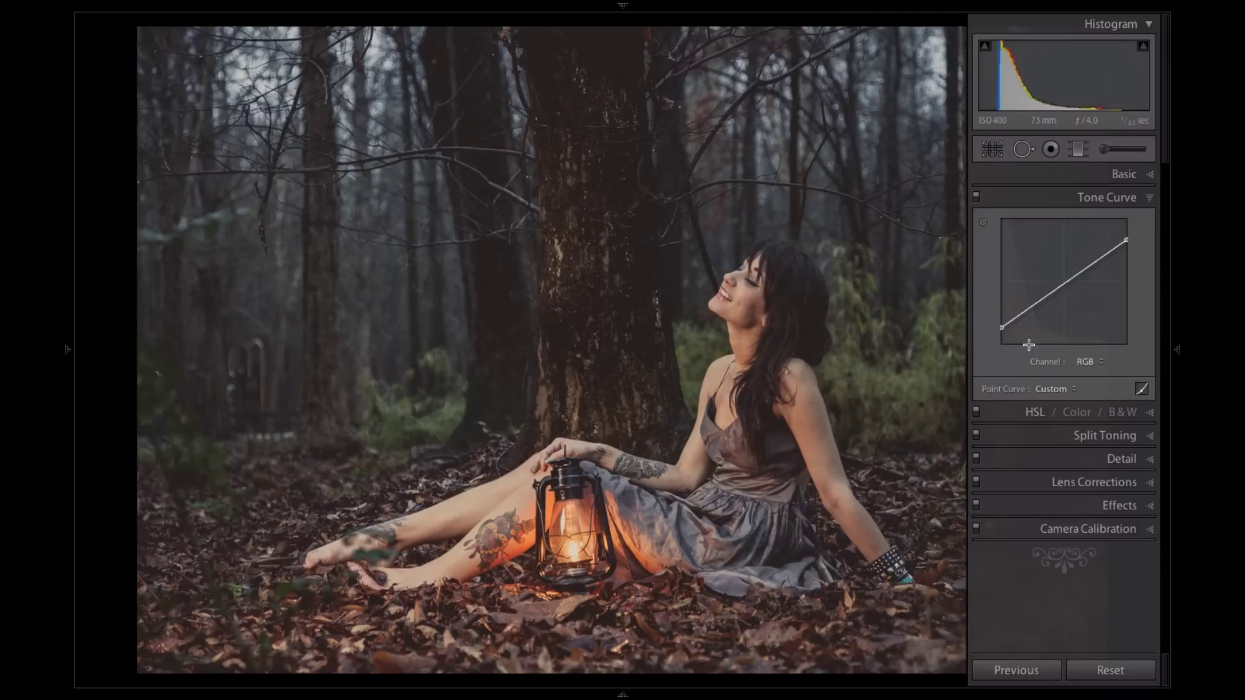
key(Tab)
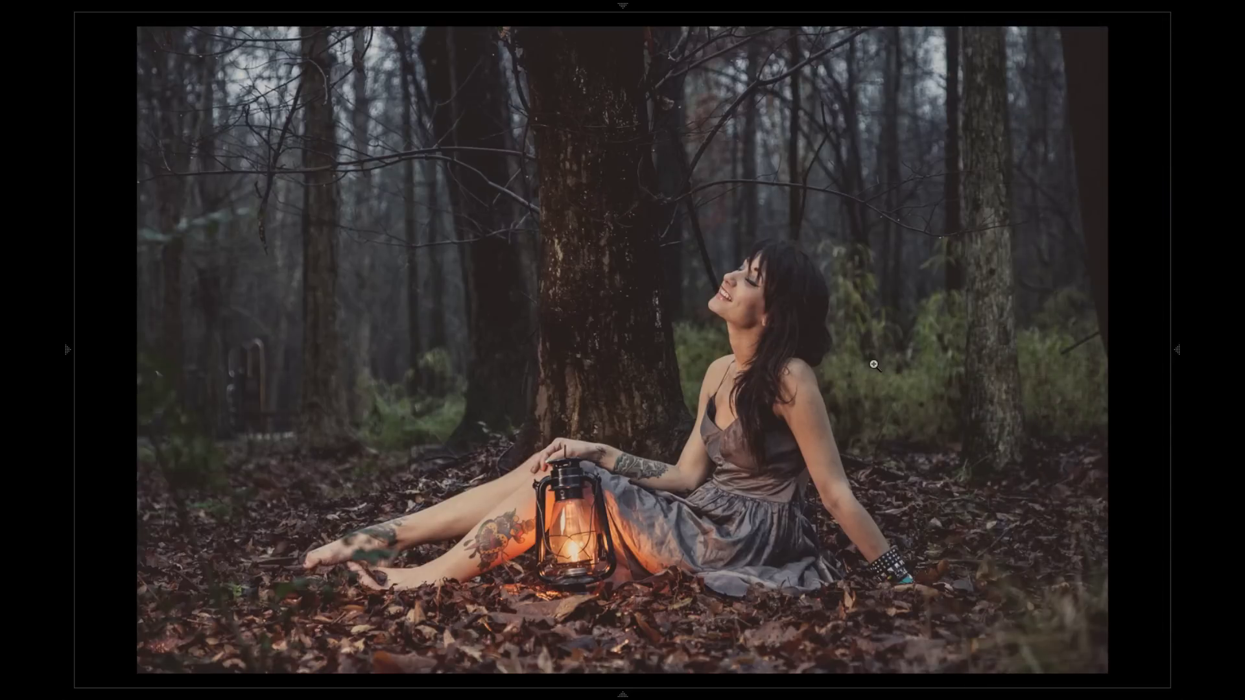
key(backslash)
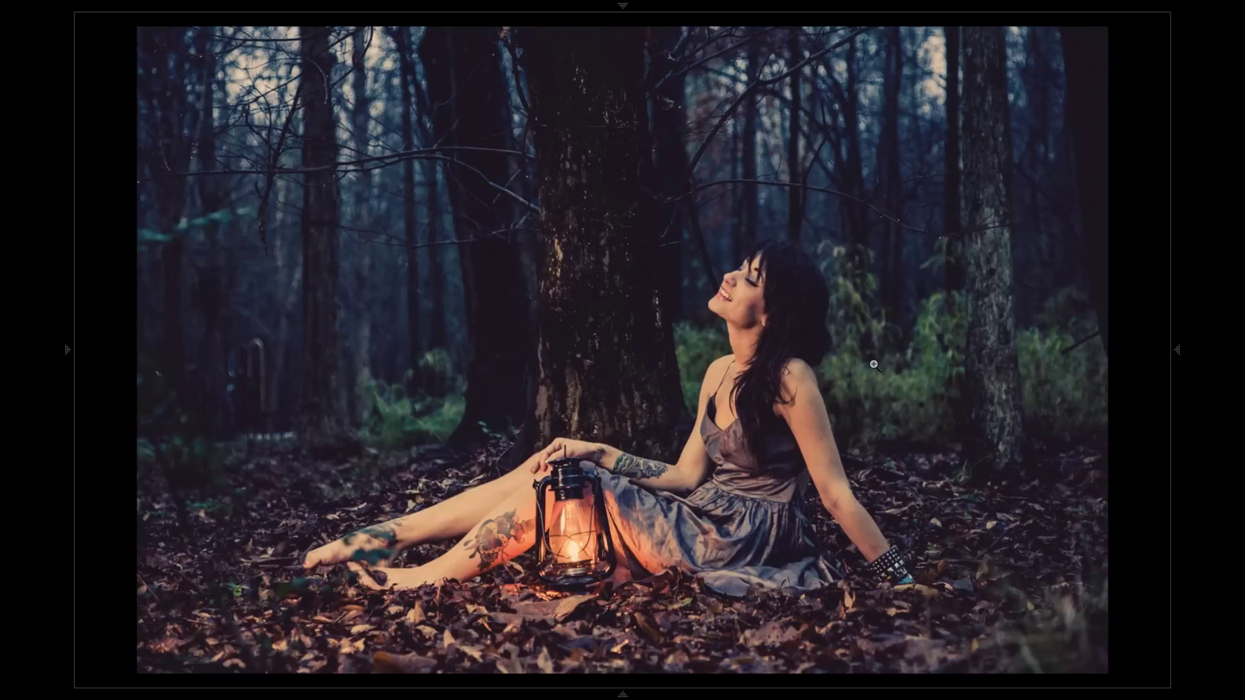
key(backslash)
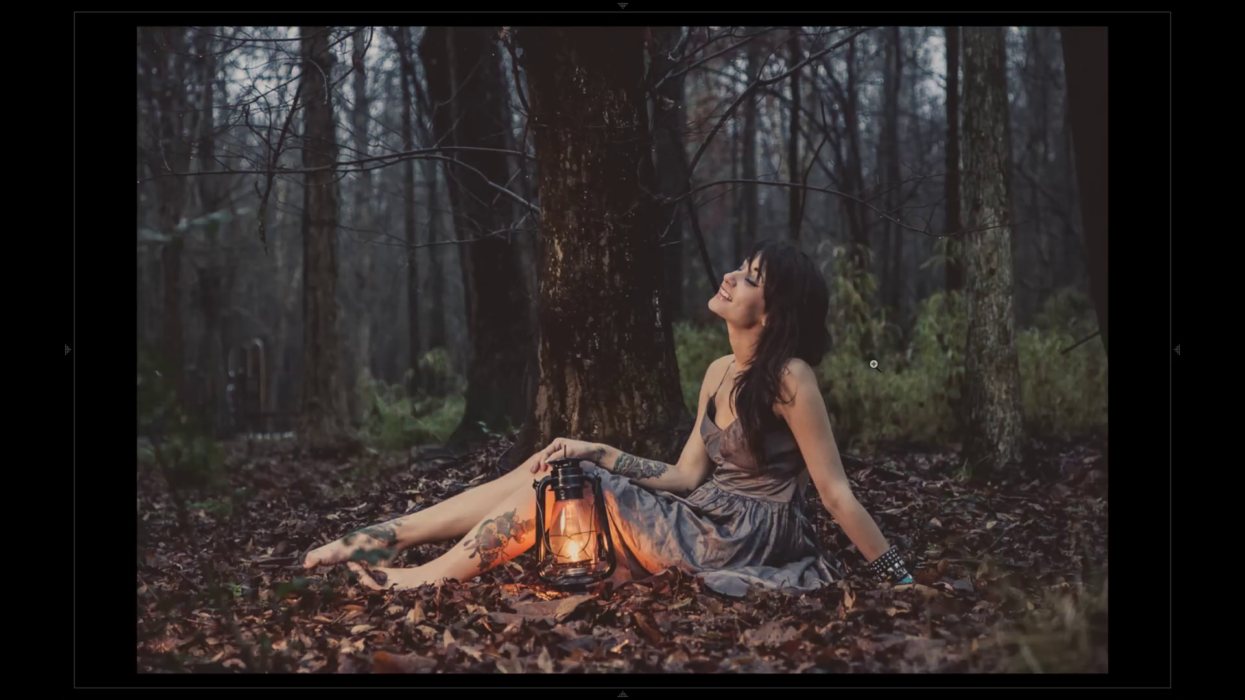
mouse_move(1178, 193)
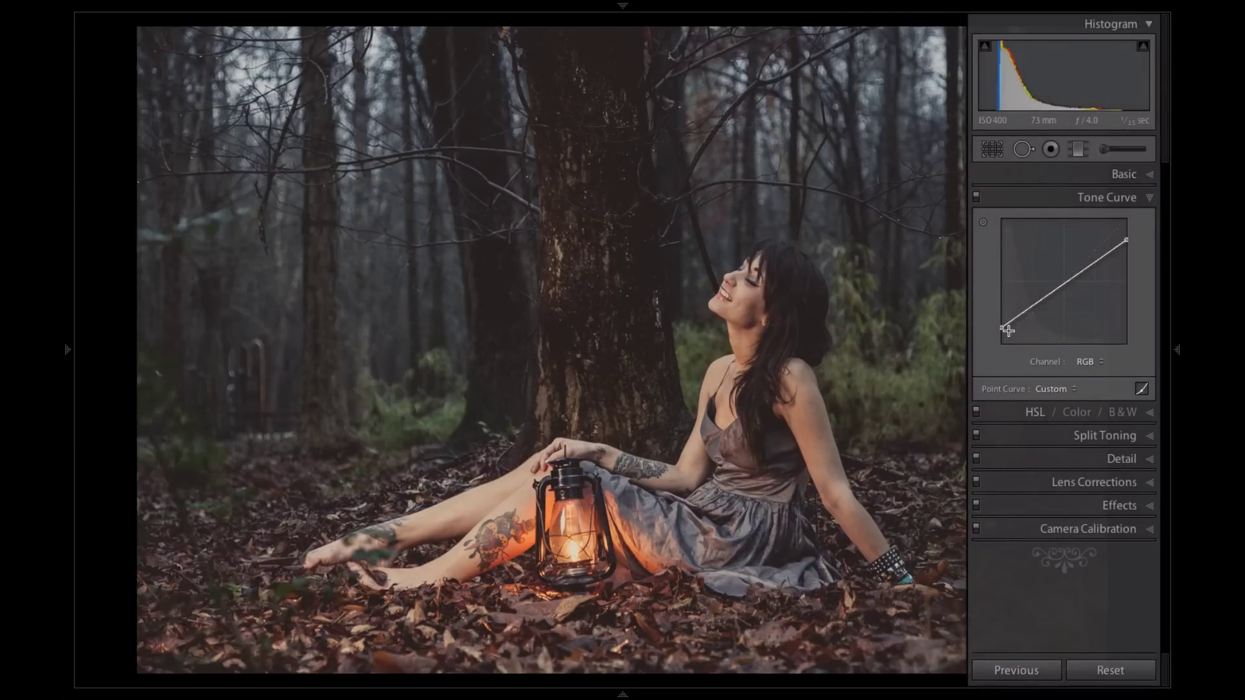
key(ctrl+alt+v)
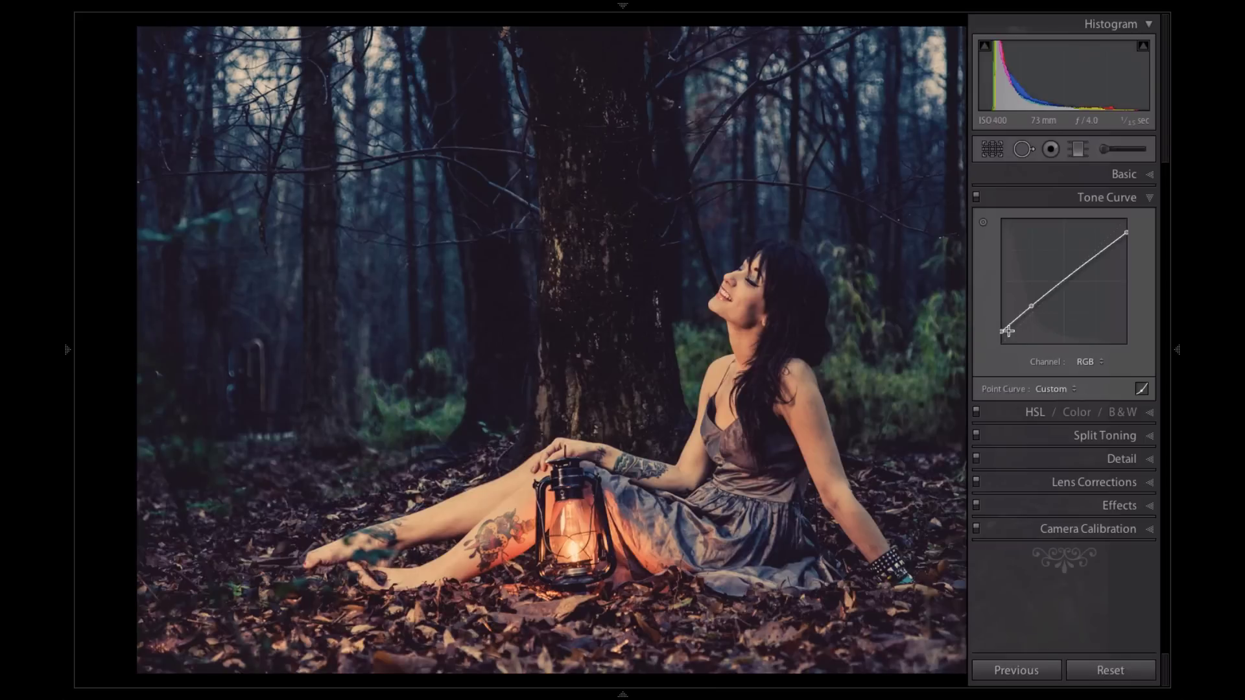
key(ctrl+z)
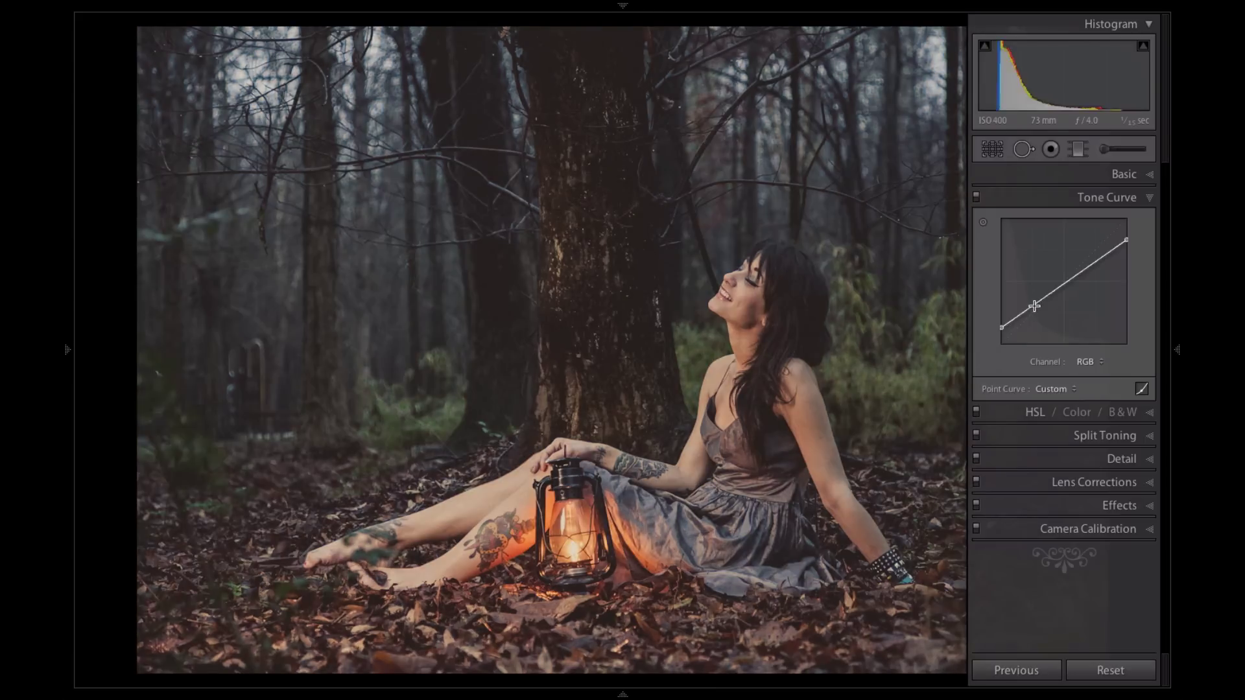
- Add a point in the shadows of the RGB tone curve and raise it slightly, to about 26 / 33 %
click(1034, 304)
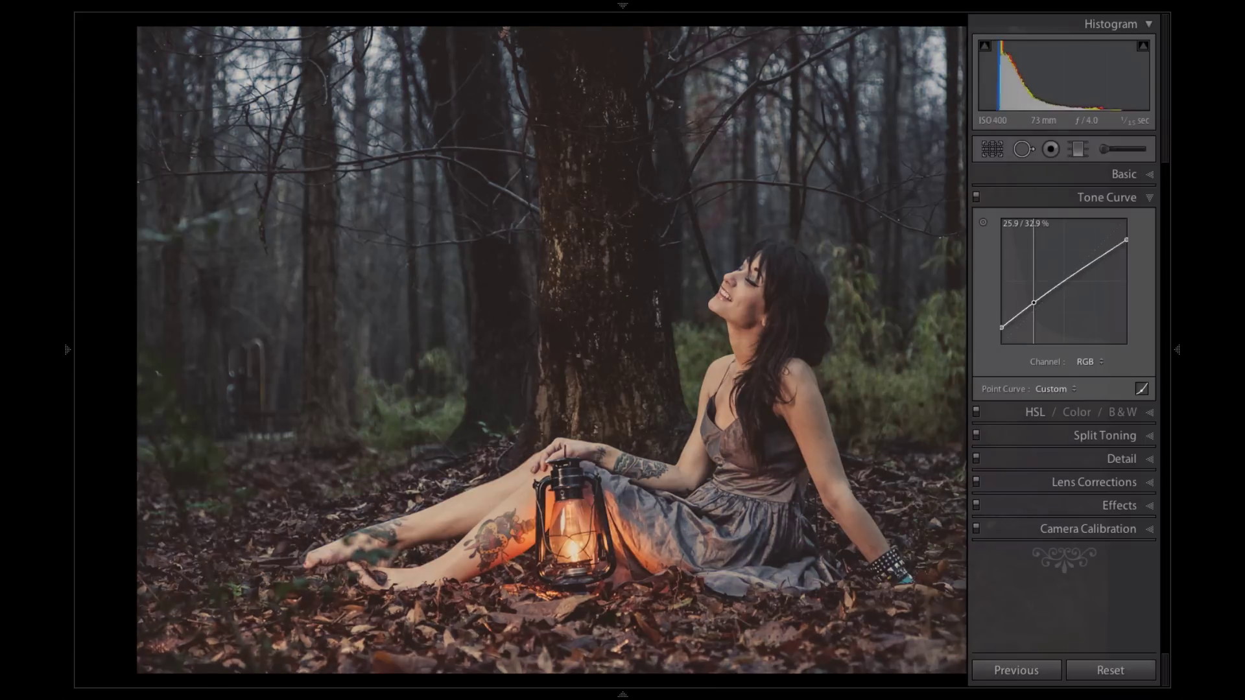
drag(1034, 302, 1033, 302)
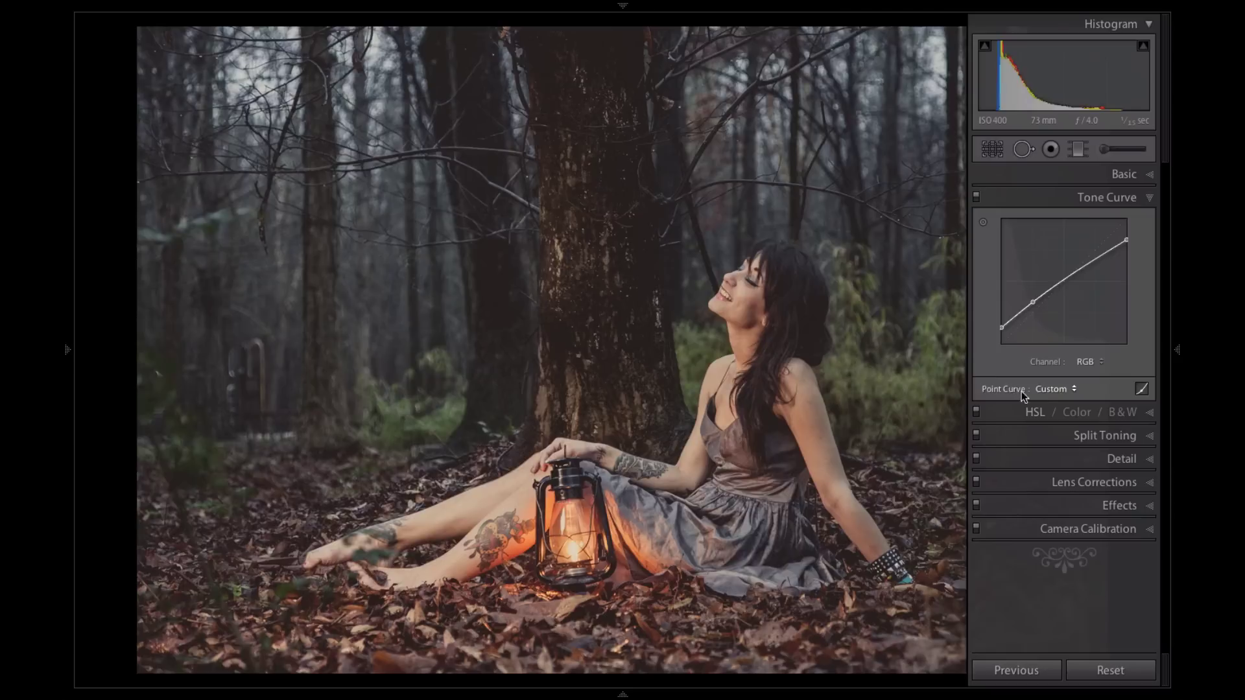
key(Tab)
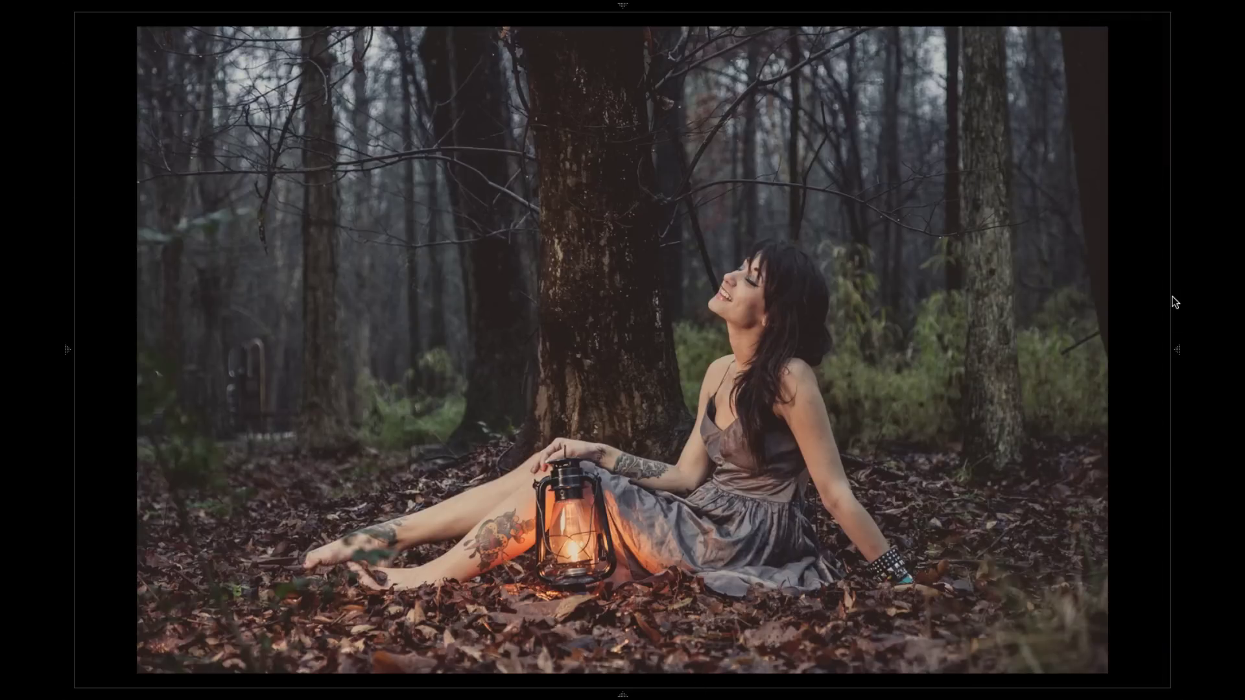
- Inspect the trees up close, comparing the photo with and without split toning and with and without the tone curve
click(480, 267)
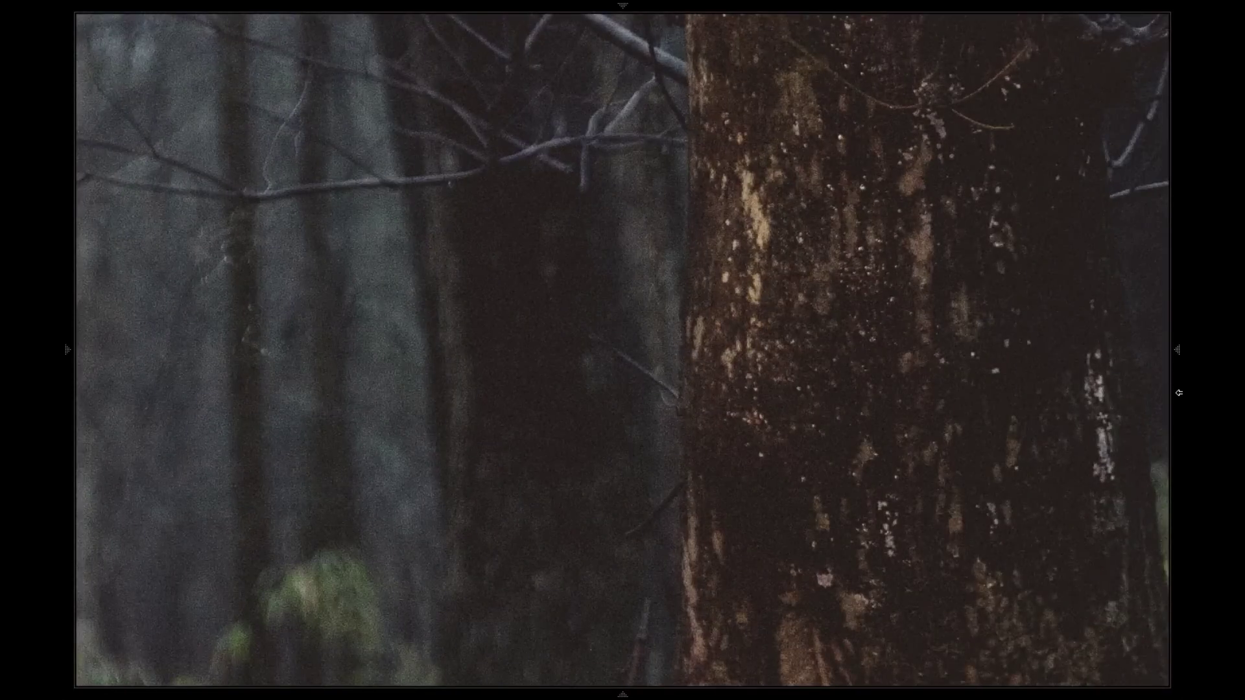
mouse_move(1161, 397)
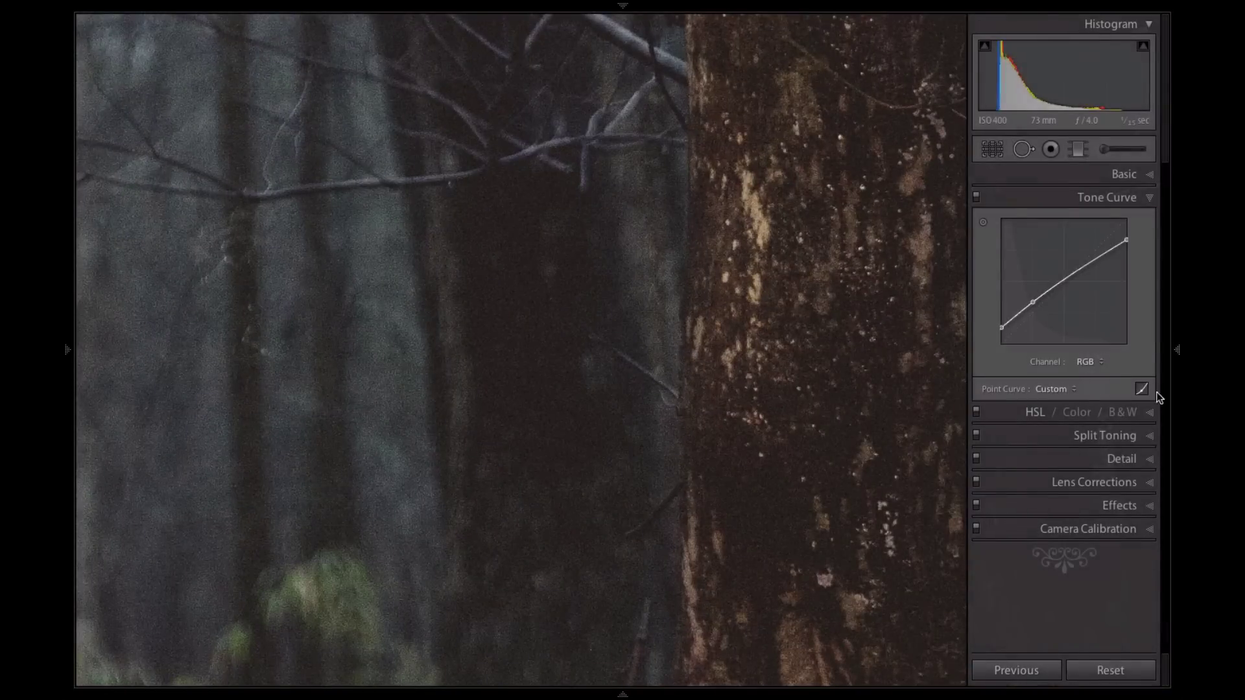
click(977, 435)
click(976, 435)
click(976, 436)
click(977, 435)
mouse_move(1179, 421)
click(977, 198)
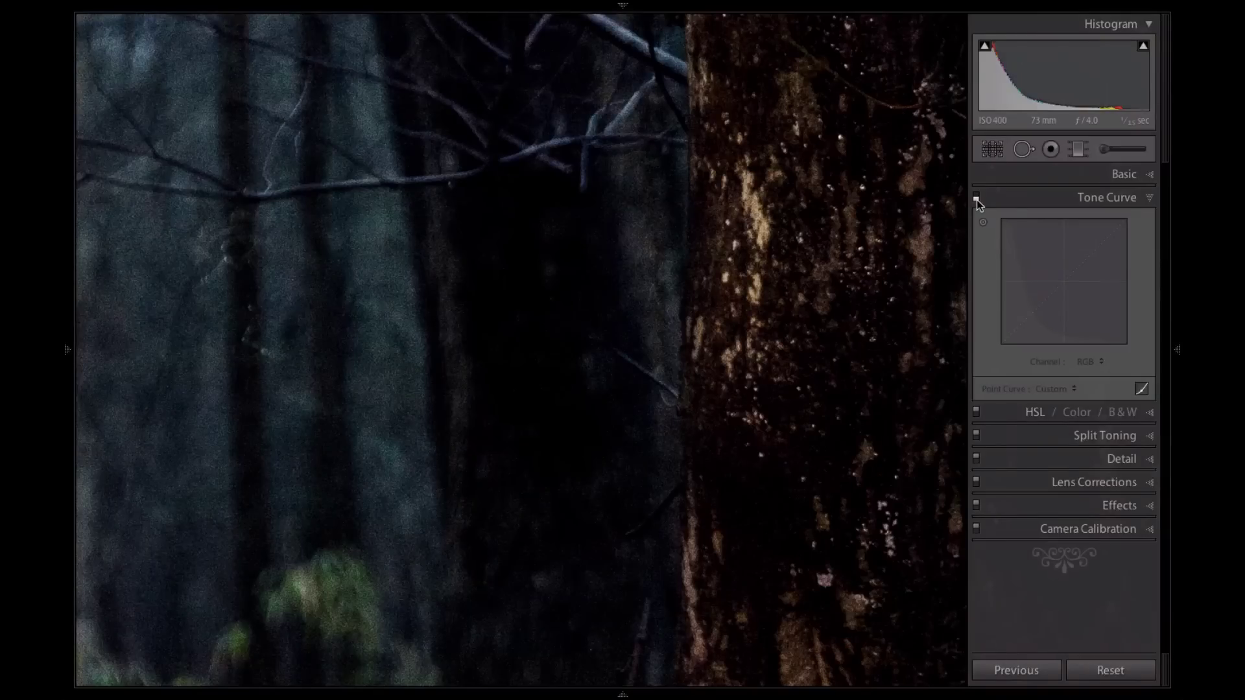
click(976, 199)
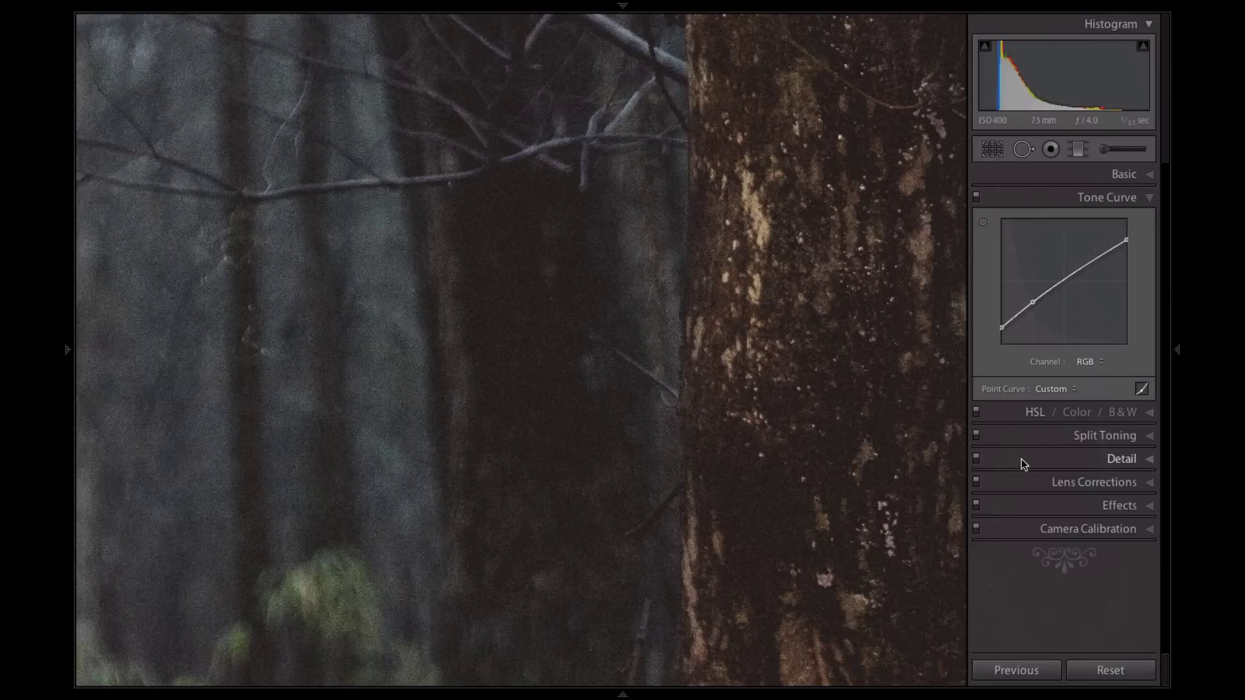
- Inspect the woman's face up close, comparing it with and without the tone curve
click(960, 304)
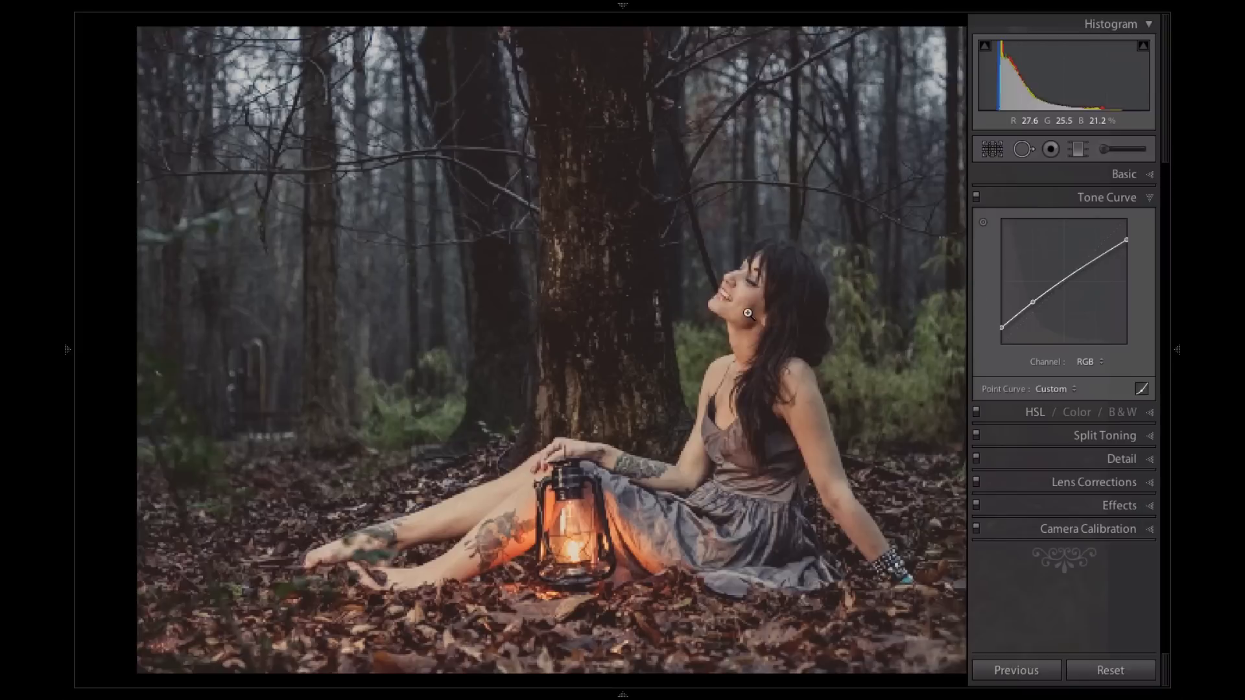
key(Tab)
click(751, 286)
mouse_move(1179, 295)
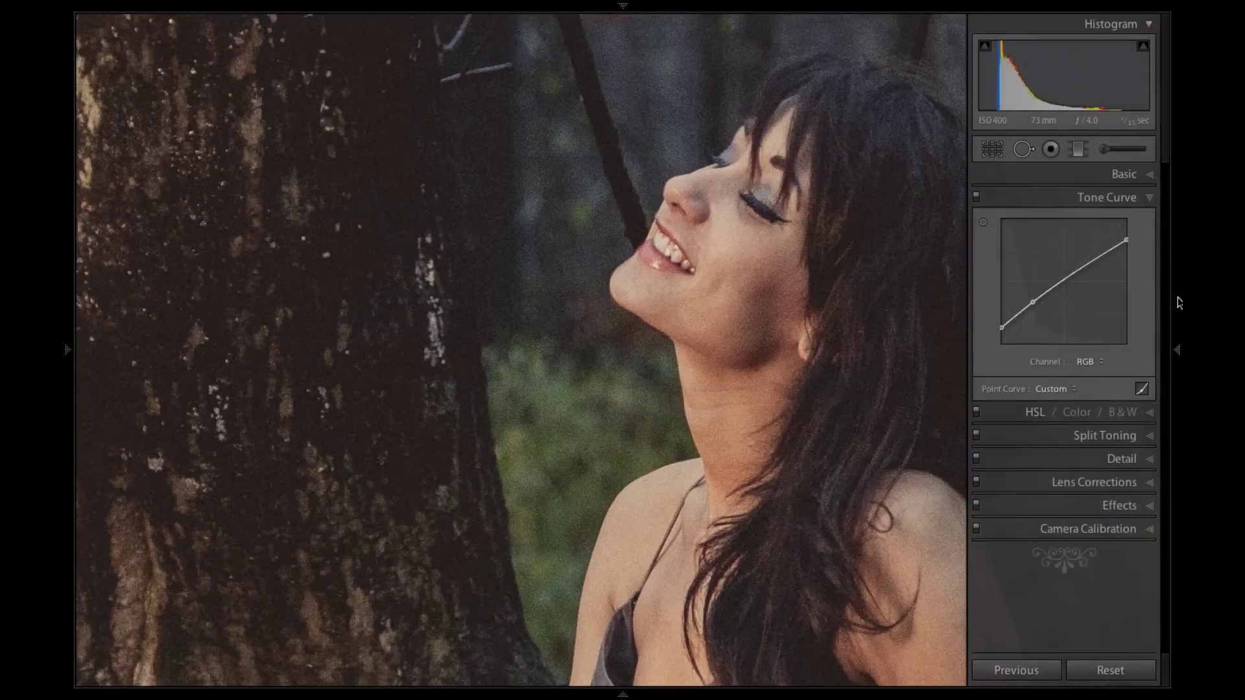
click(976, 199)
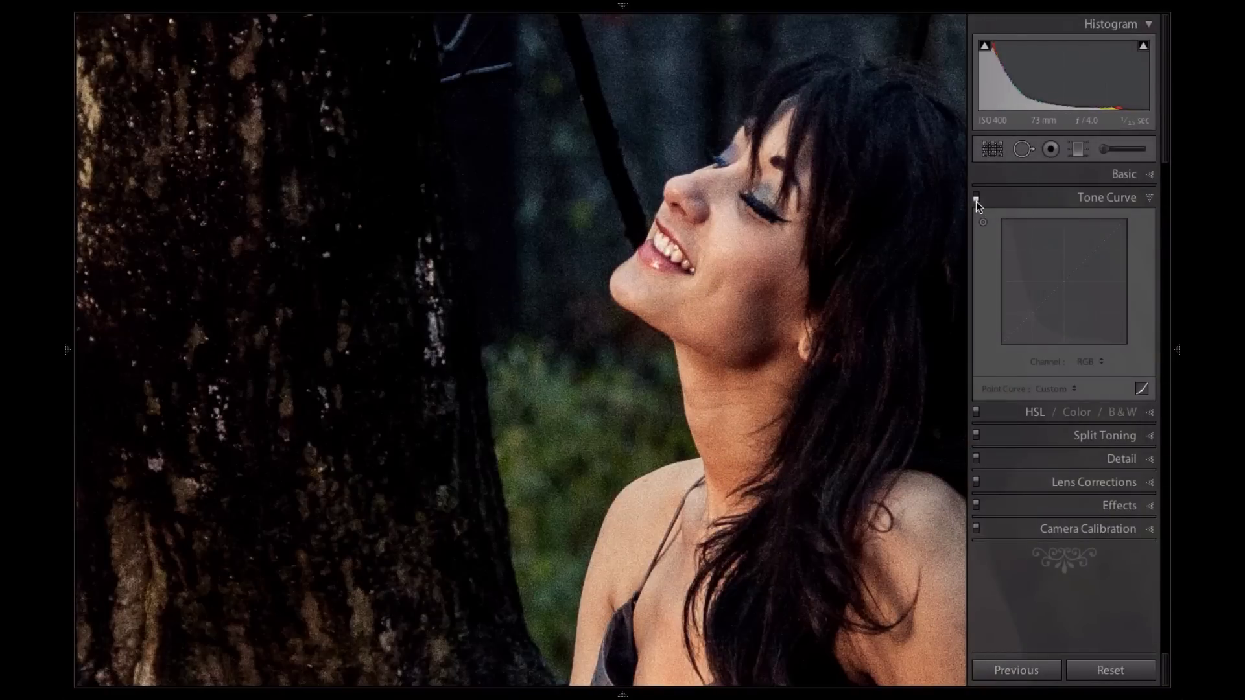
click(976, 199)
click(976, 199)
click(976, 199)
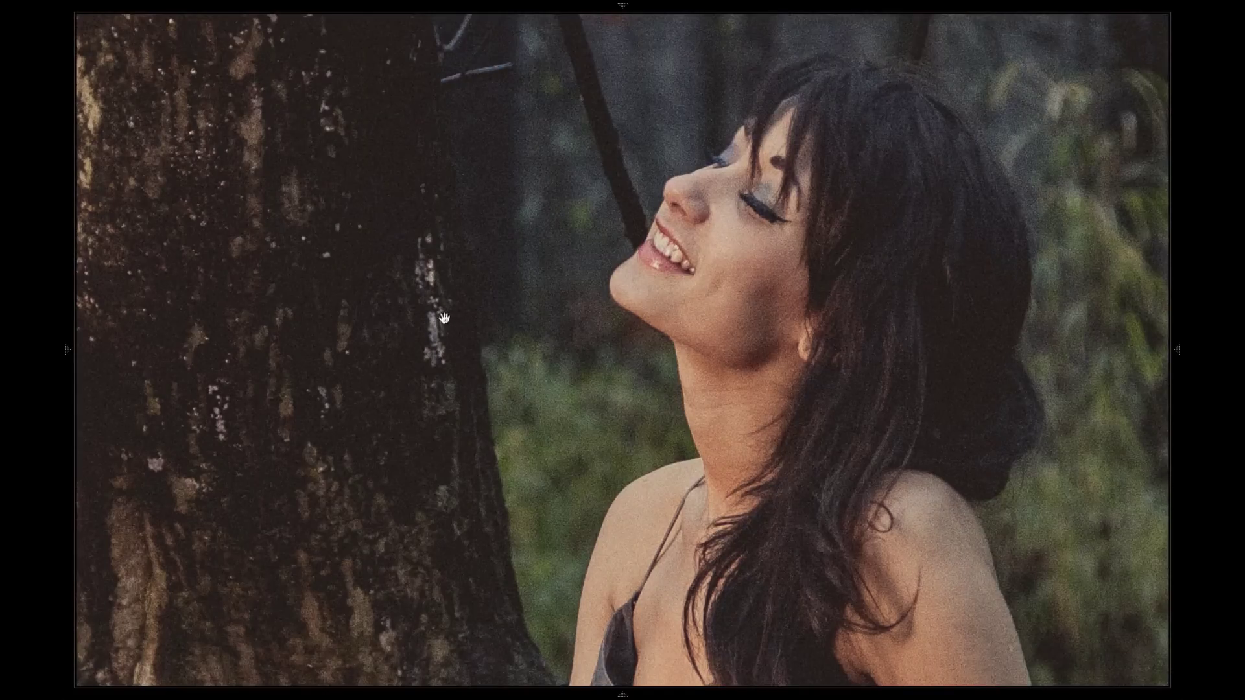
click(1152, 382)
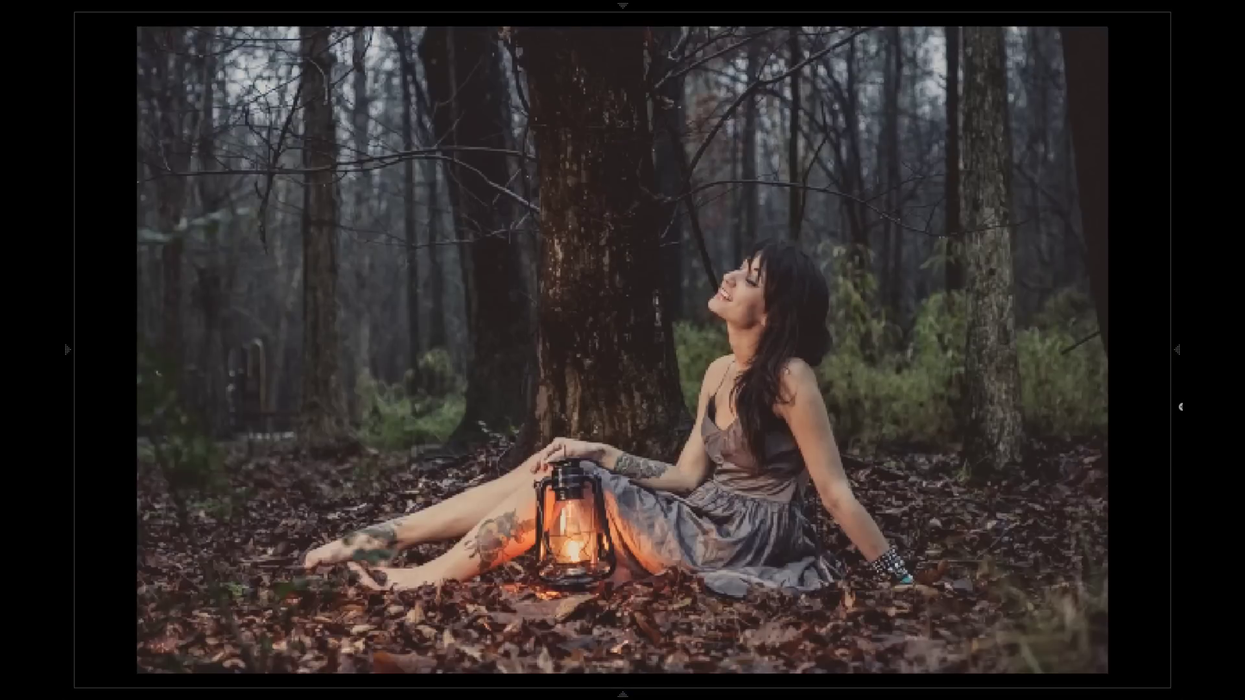
- Add two points to the Red channel's tone curve, slightly lowering the shadows and slightly raising the highlights
mouse_move(1178, 411)
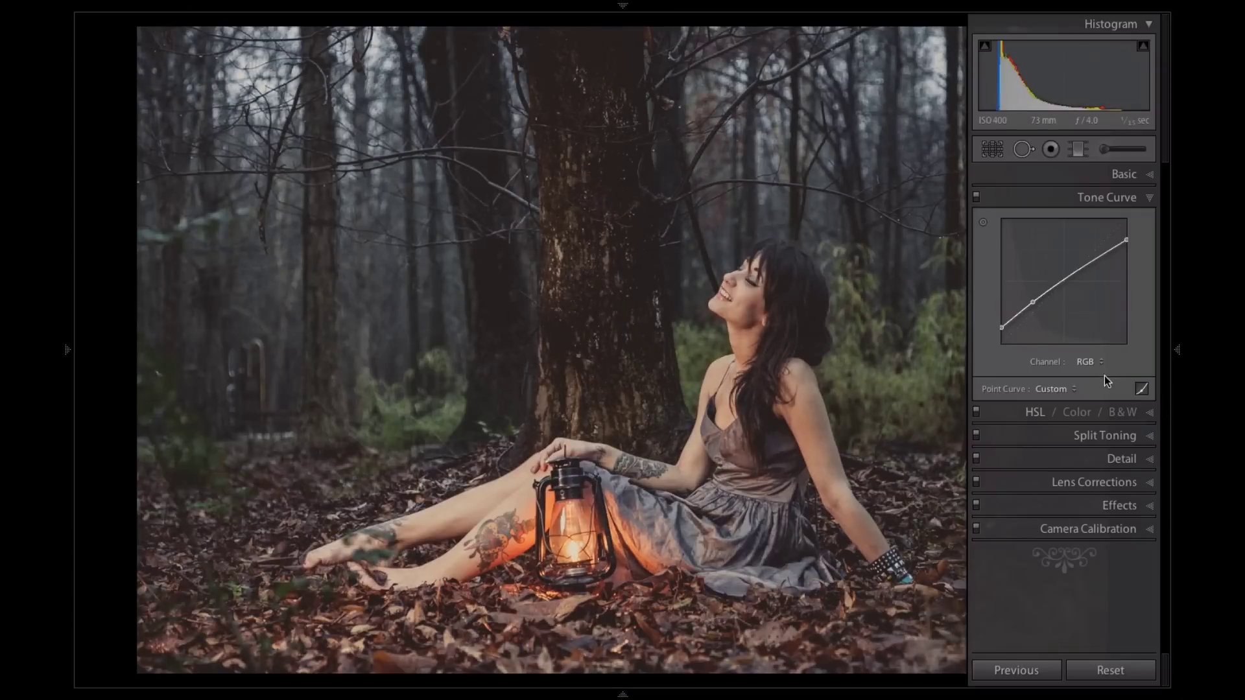
click(1089, 362)
click(1043, 364)
click(1083, 362)
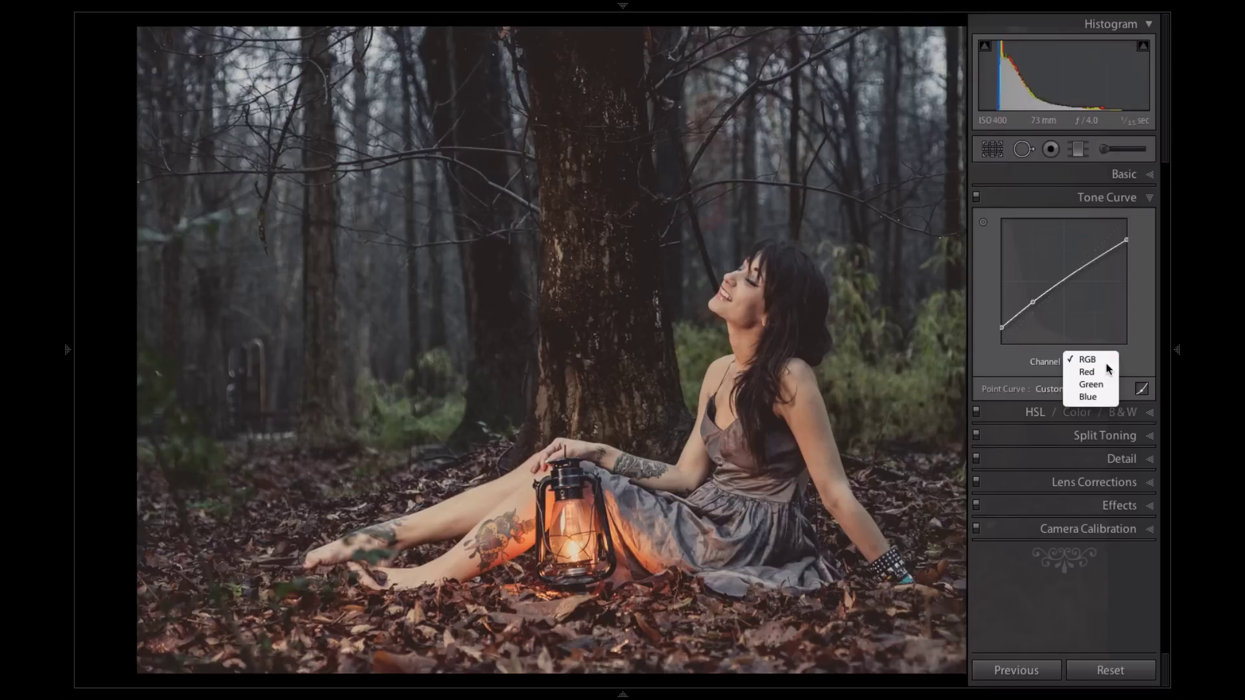
click(1092, 373)
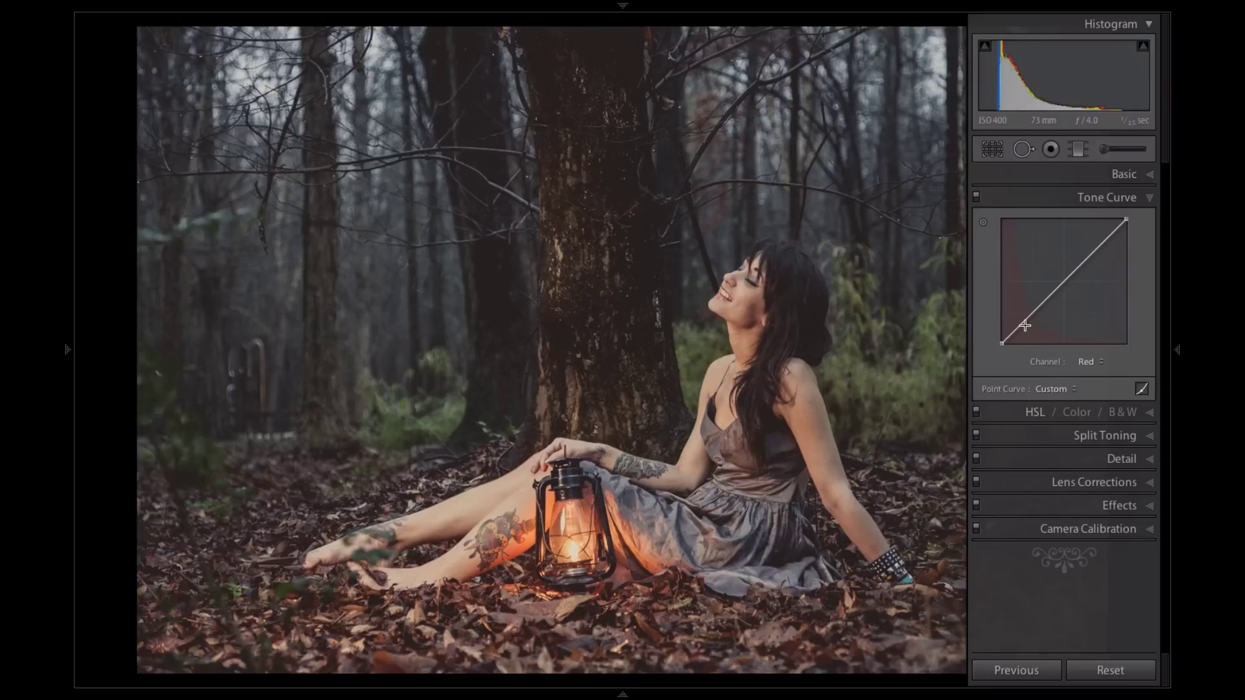
drag(1026, 323, 1027, 319)
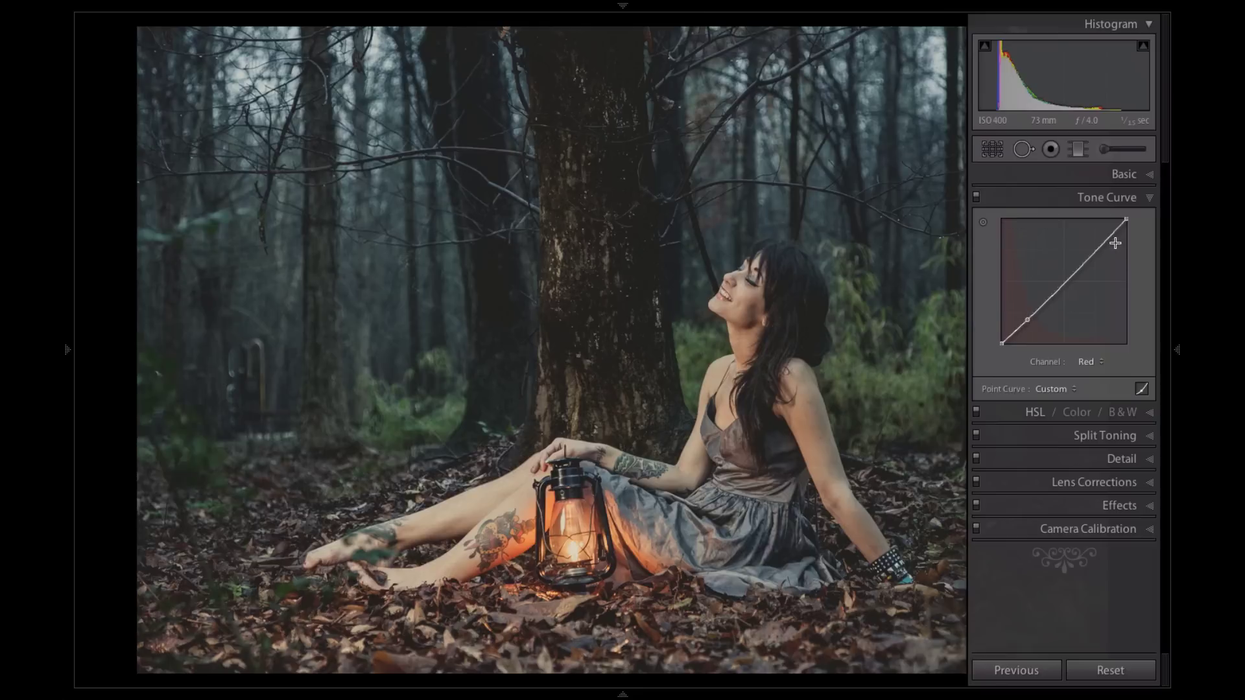
drag(1106, 240, 1101, 242)
- Add two points to the Green channel's tone curve, lowering the shadows to 19.6 / 18.0 % and raising the highlights to 79.2 / 80.4 %
click(1078, 363)
click(1083, 371)
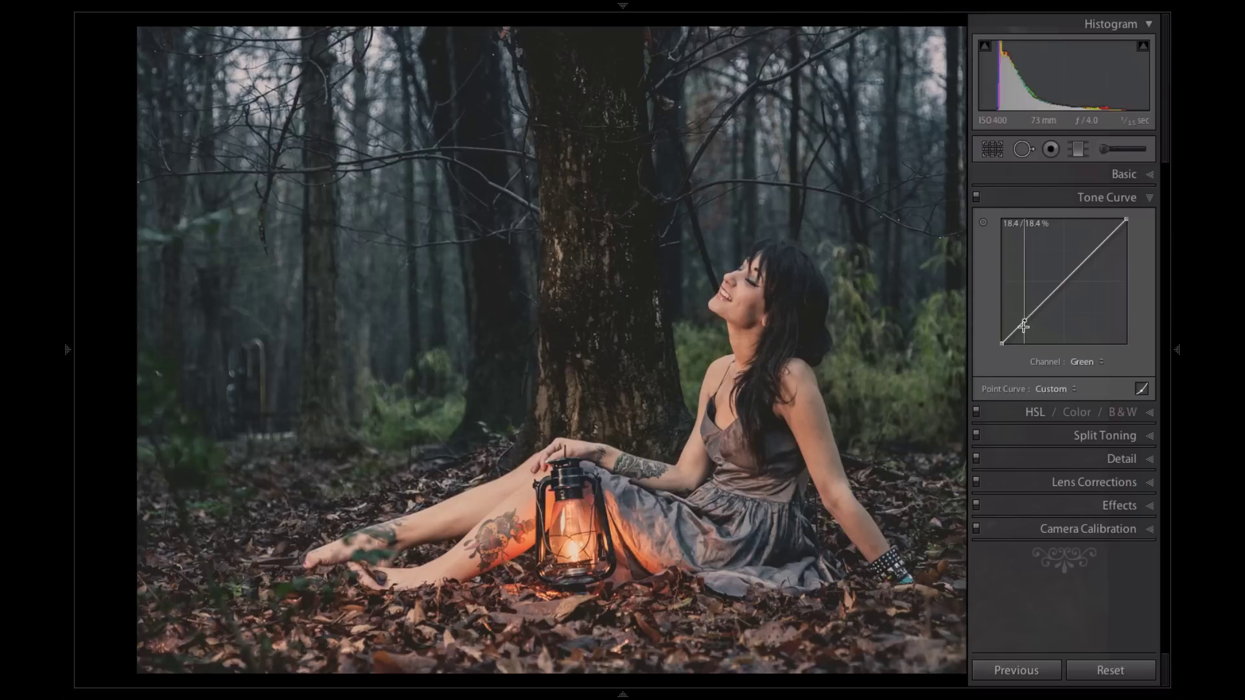
drag(1024, 322, 1026, 322)
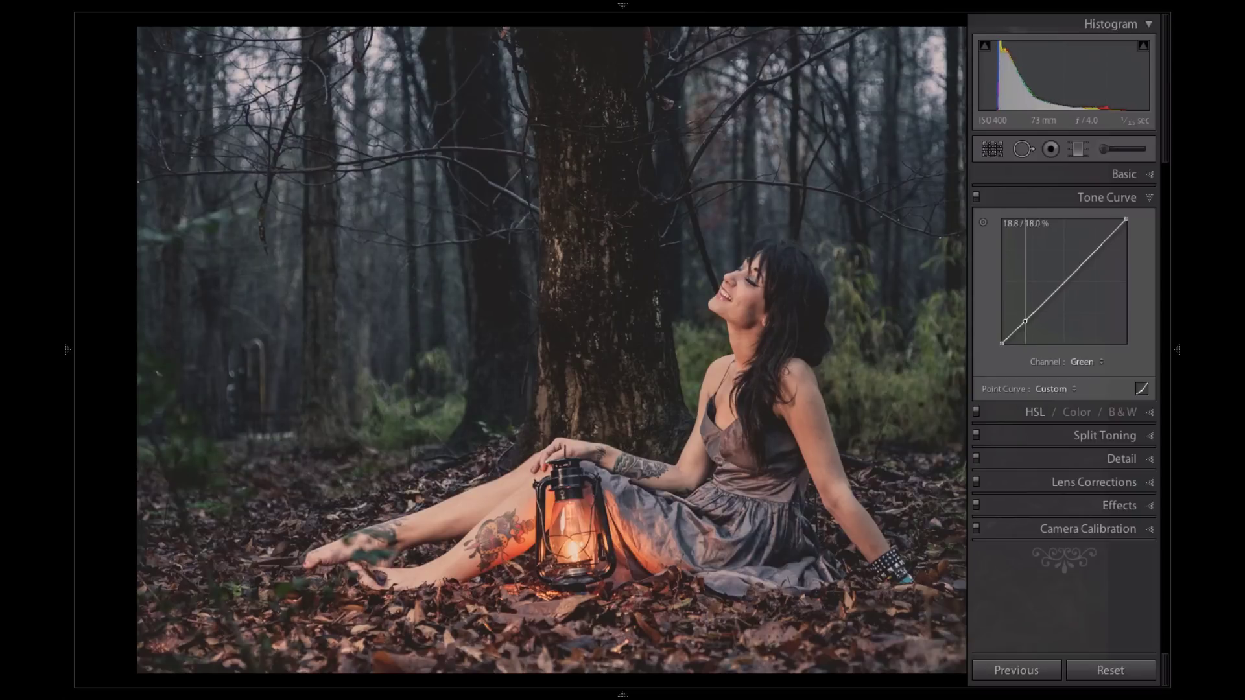
drag(1101, 245, 1101, 243)
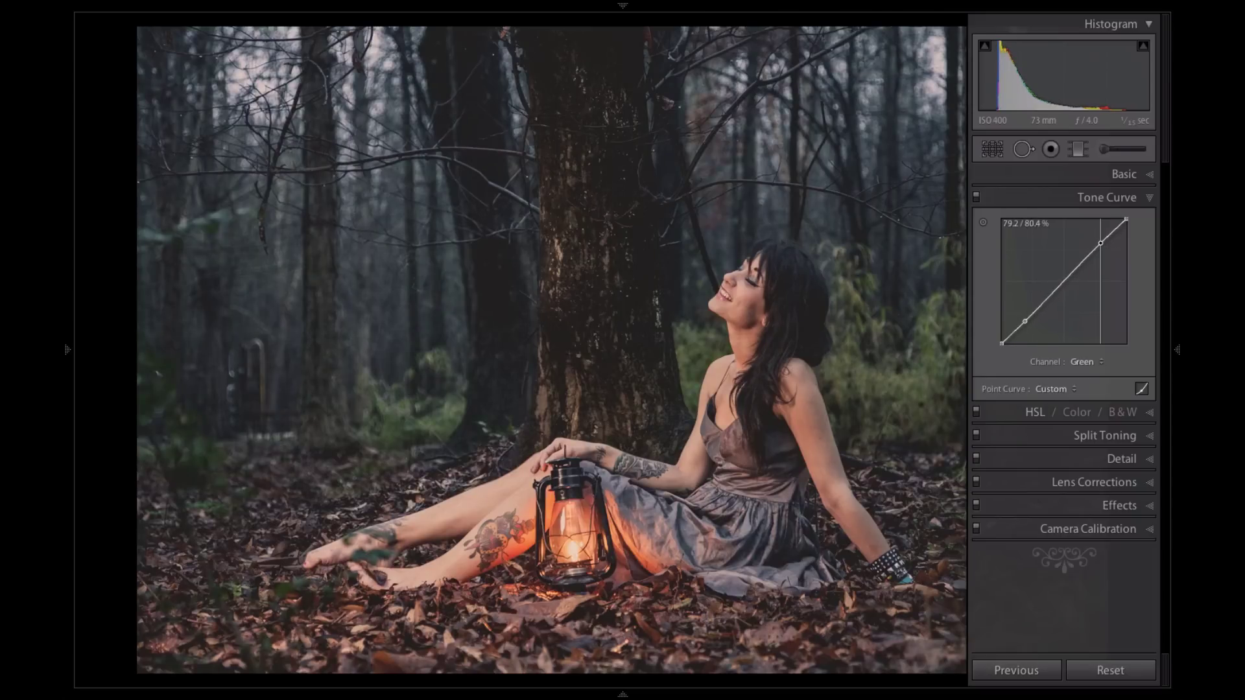
drag(1026, 322, 1026, 321)
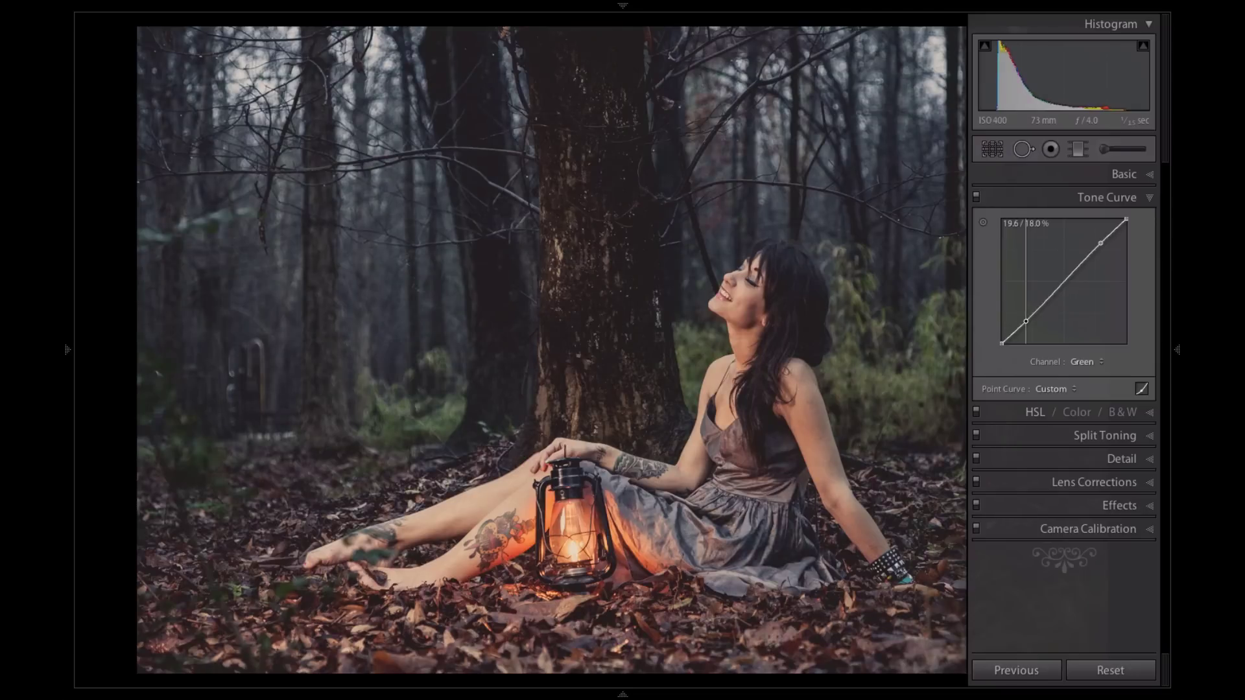
click(1083, 362)
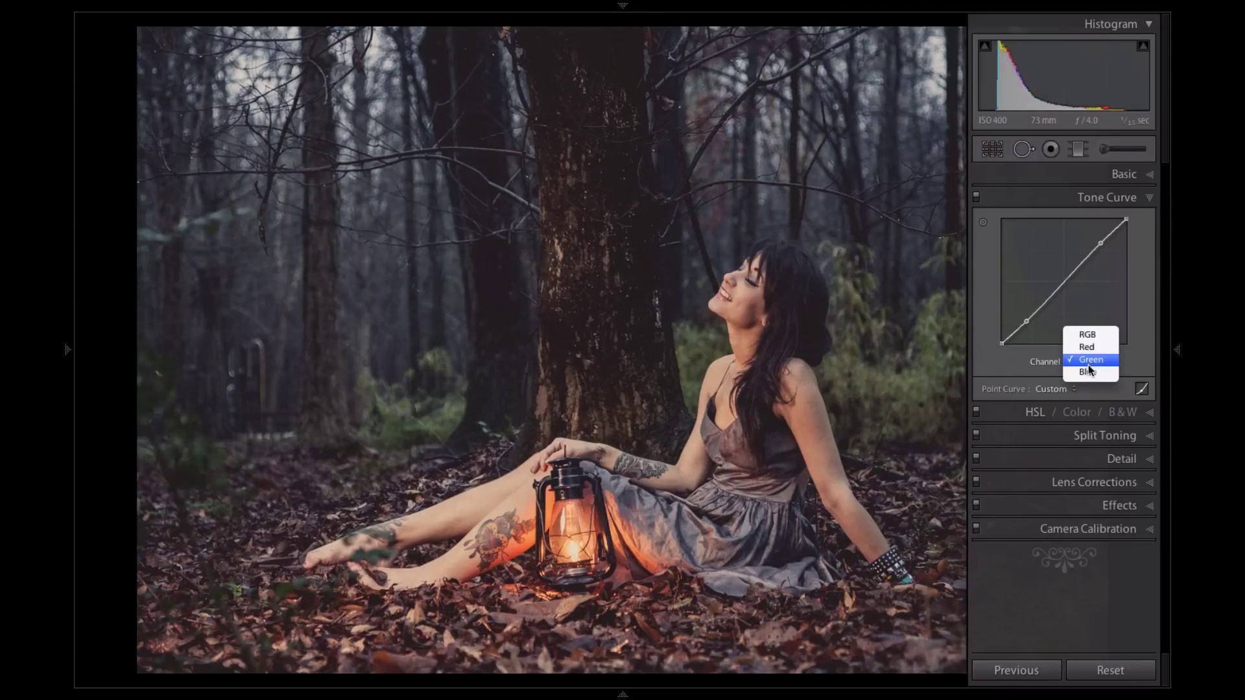
click(1088, 371)
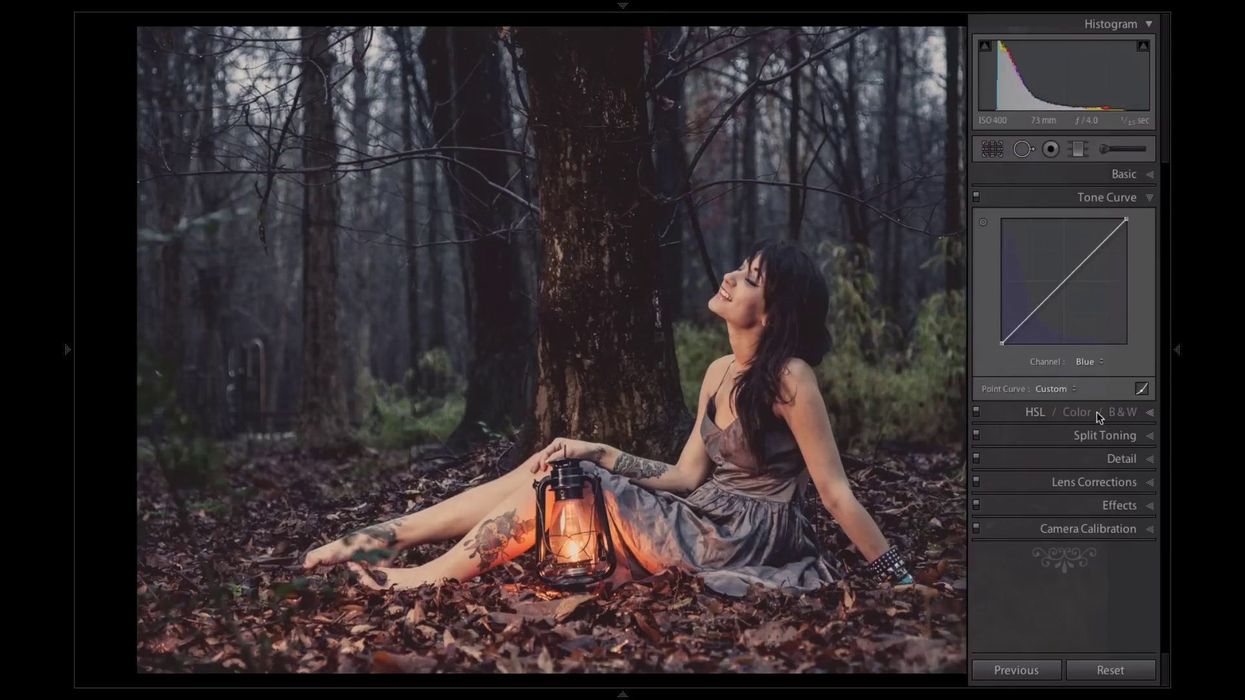
click(1084, 362)
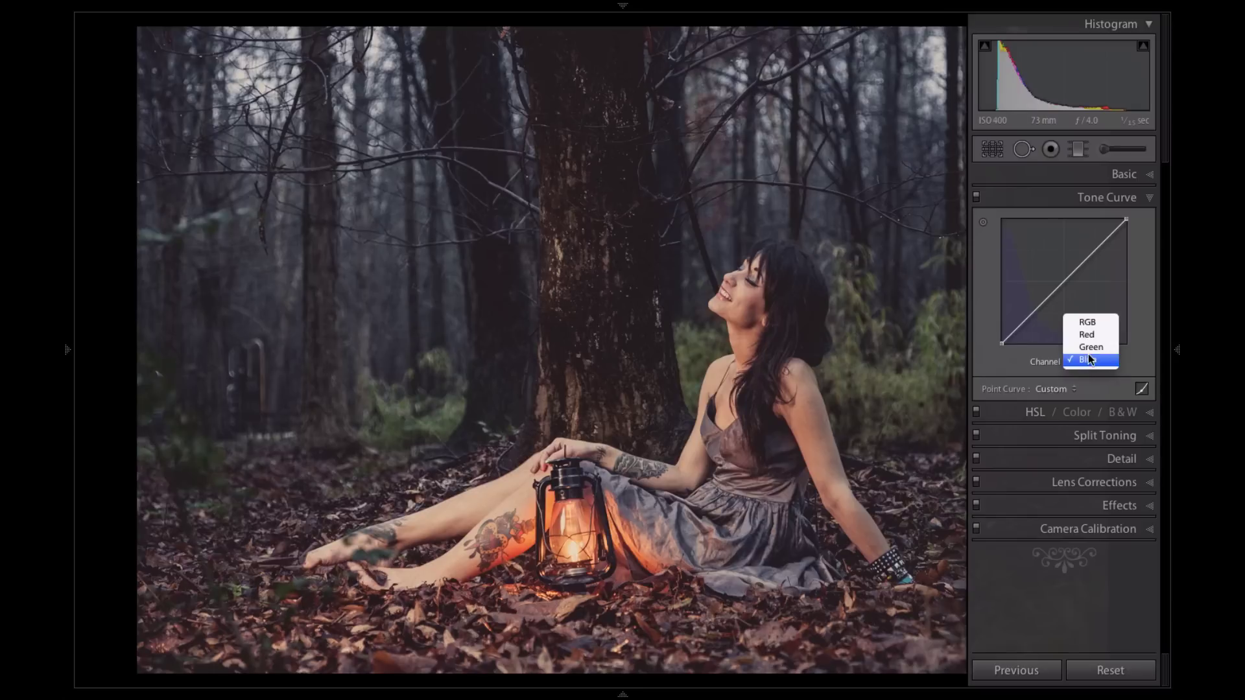
click(1089, 348)
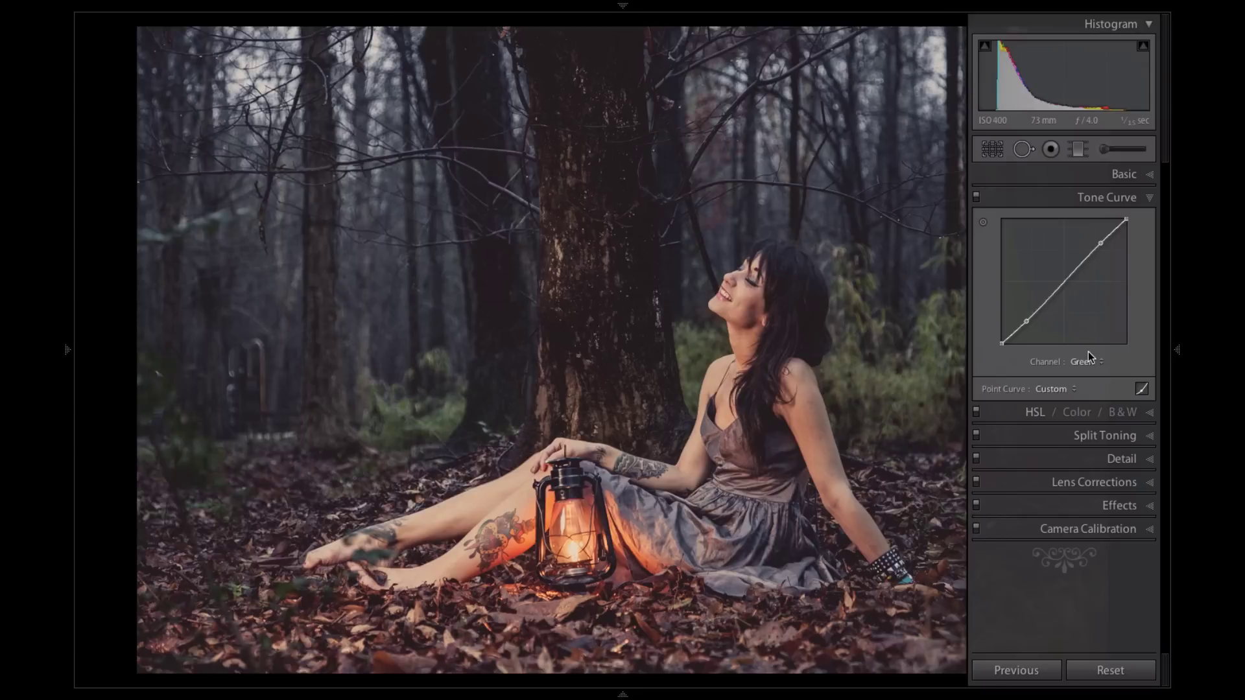
- Add two points to the Blue channel's tone curve, slightly raising the shadows and lowering the highlights
click(1092, 354)
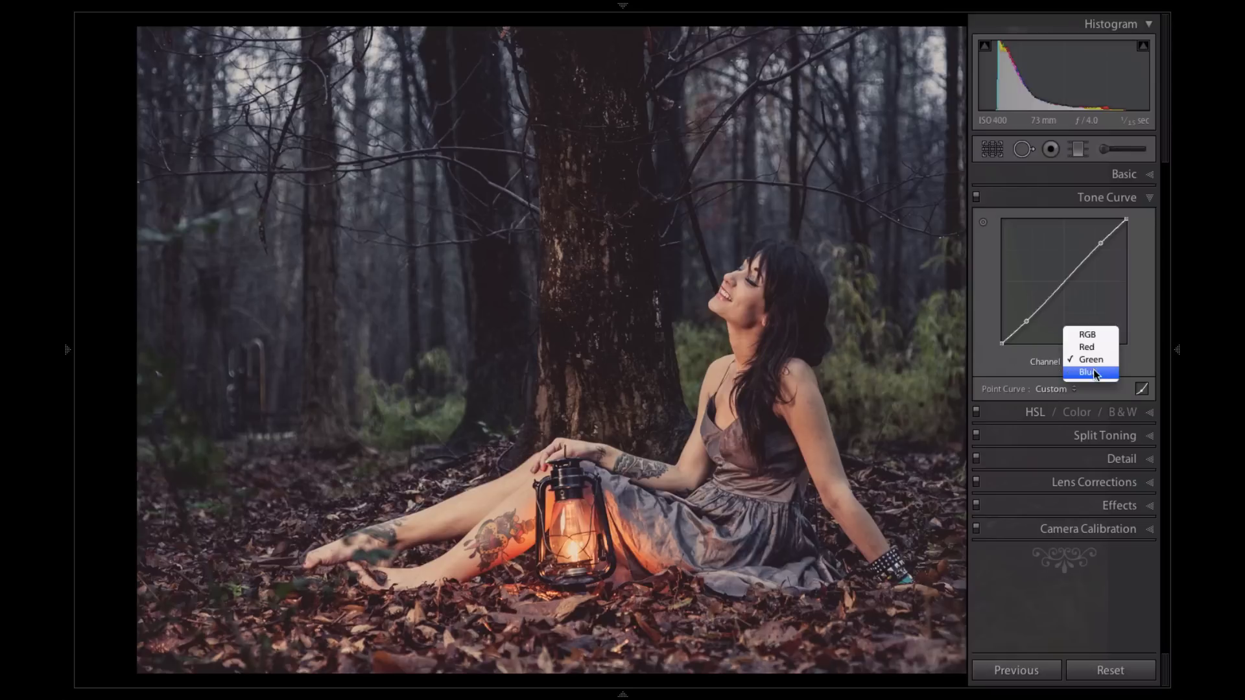
click(1096, 372)
key(Tab)
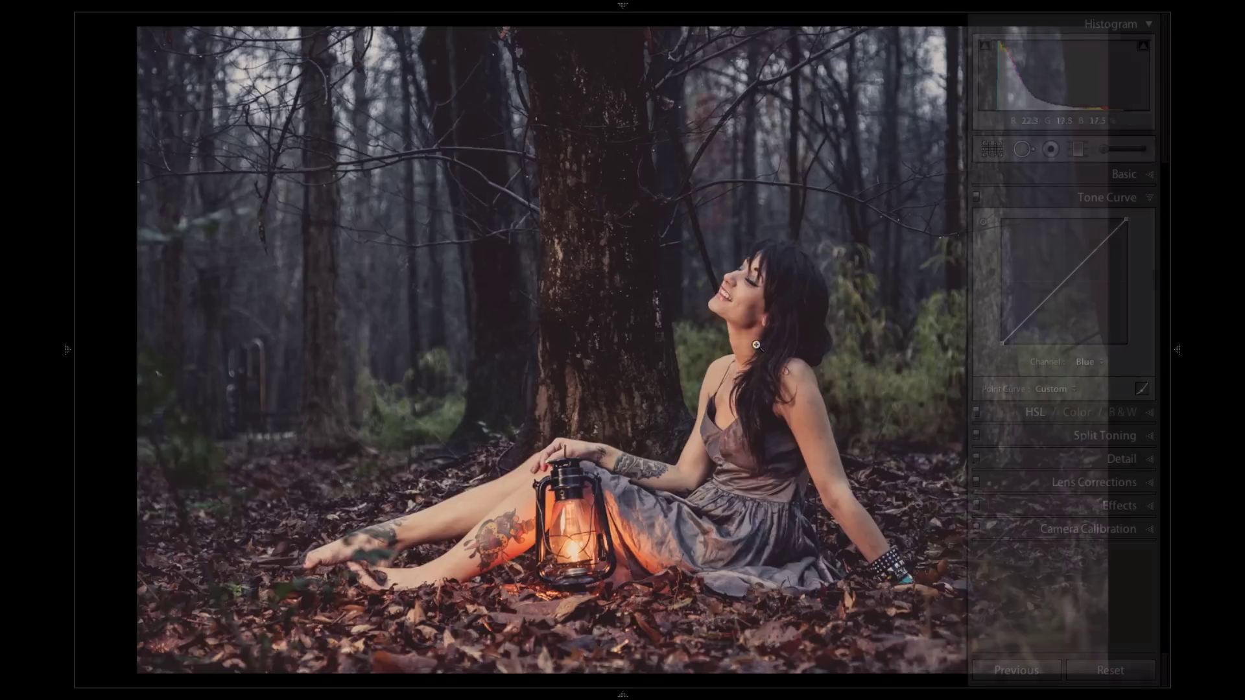
mouse_move(1179, 364)
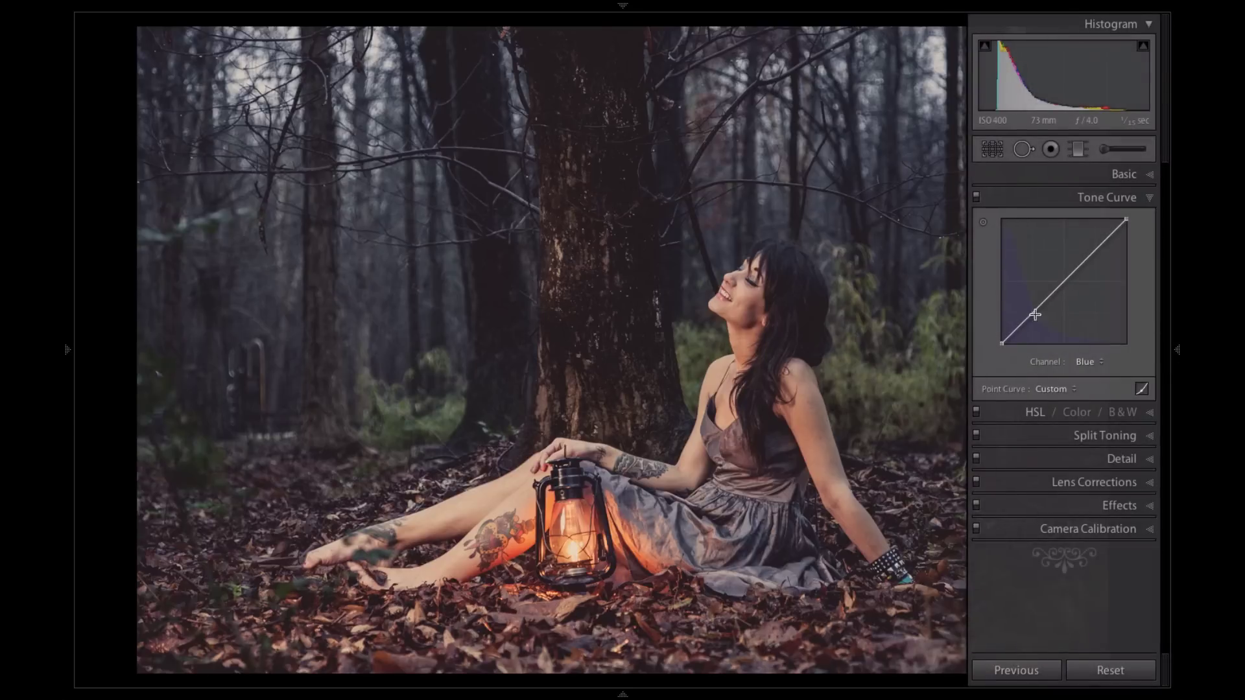
drag(1023, 320, 1024, 314)
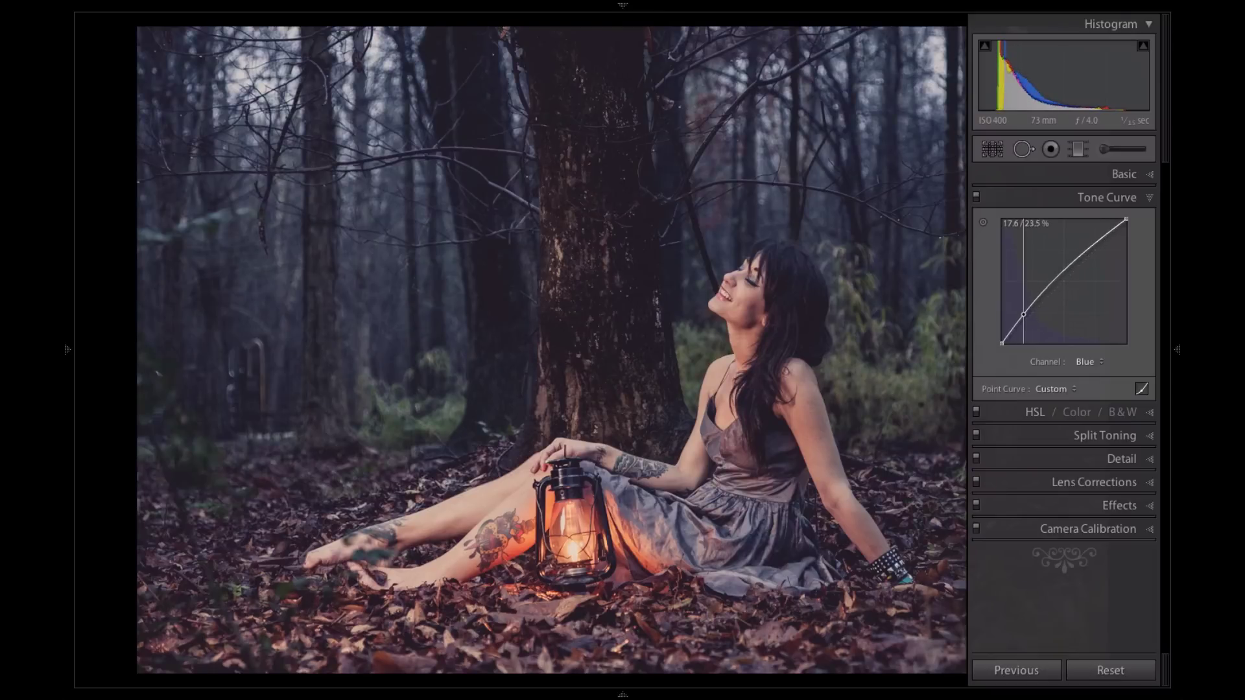
drag(1103, 237, 1103, 259)
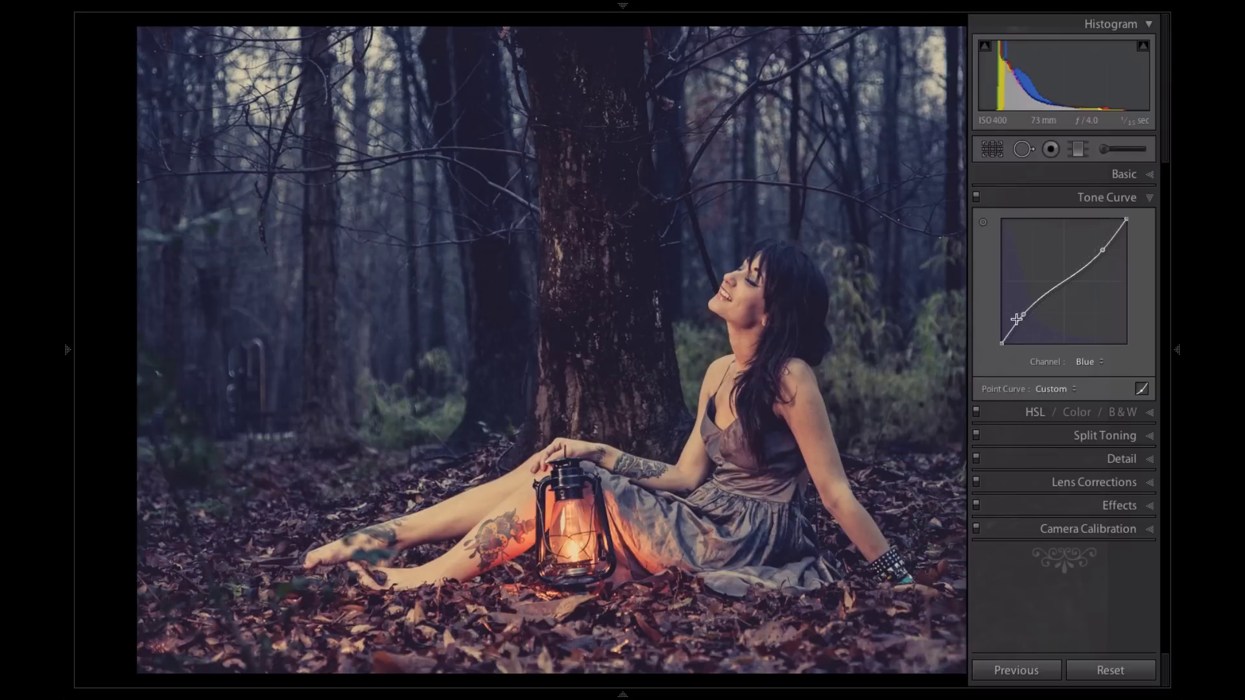
drag(1026, 313, 1020, 318)
- Add an extra point just below the highlight point on the Blue channel's tone curve, and delete that control point
click(1100, 251)
drag(1100, 250, 1078, 268)
key(Delete)
click(661, 244)
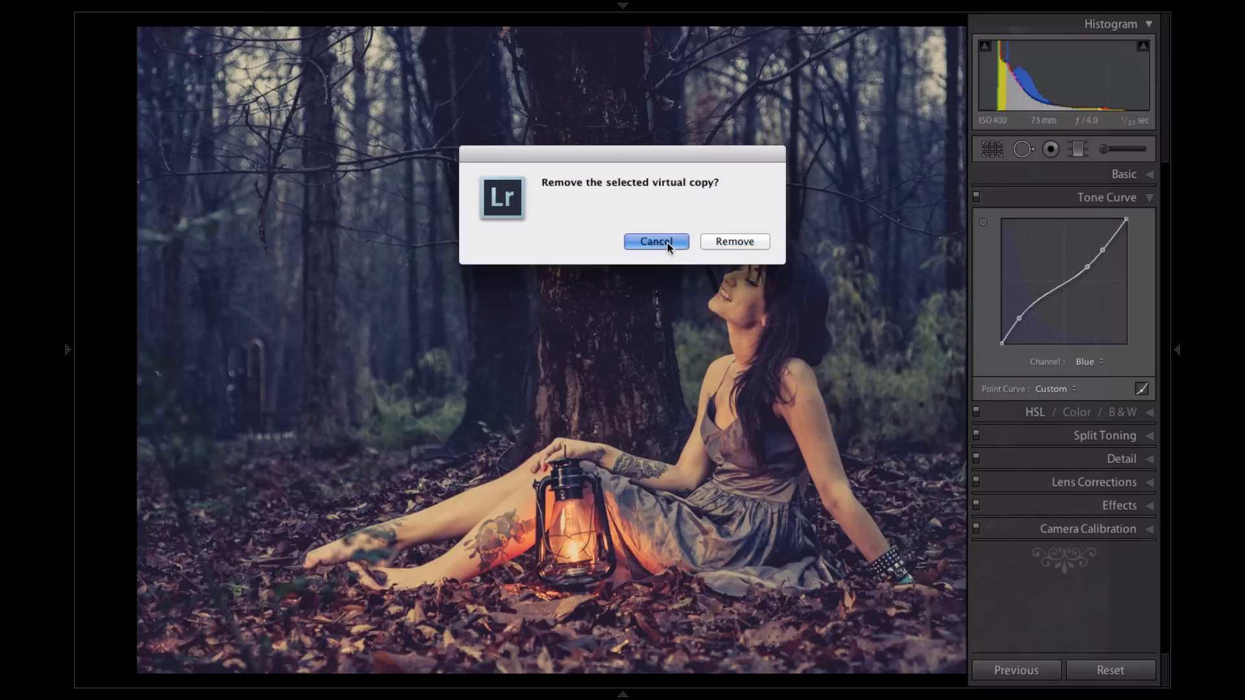
mouse_move(1179, 278)
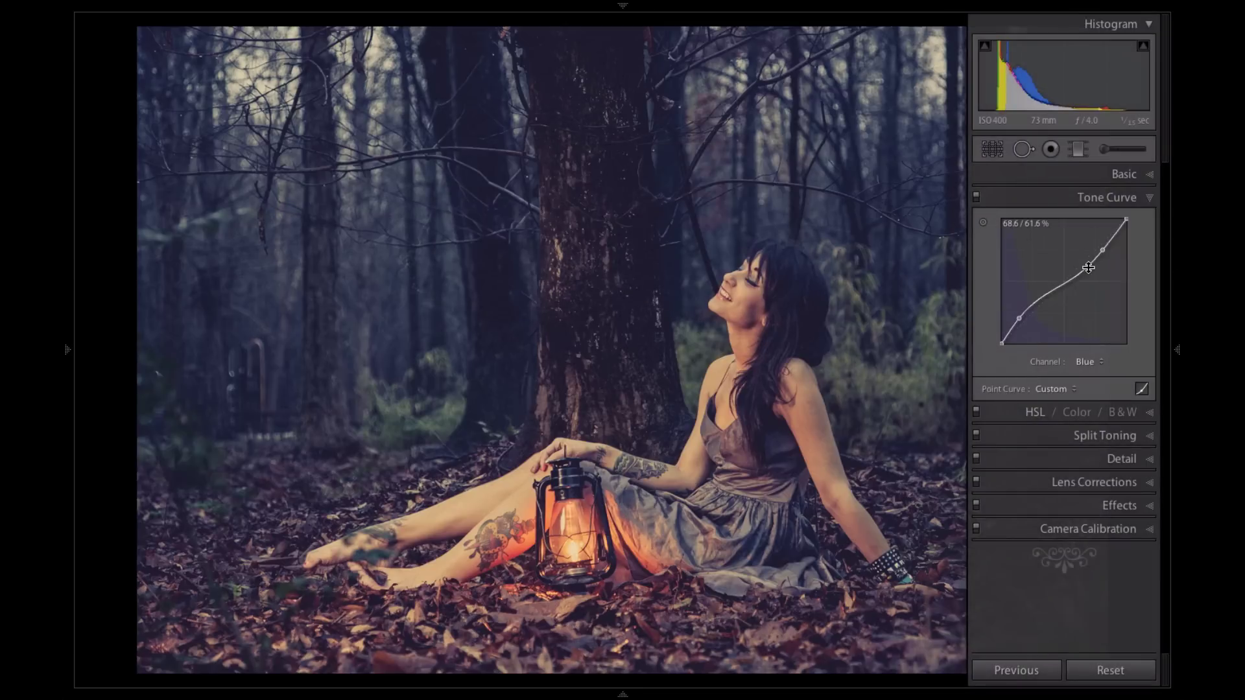
key(Delete)
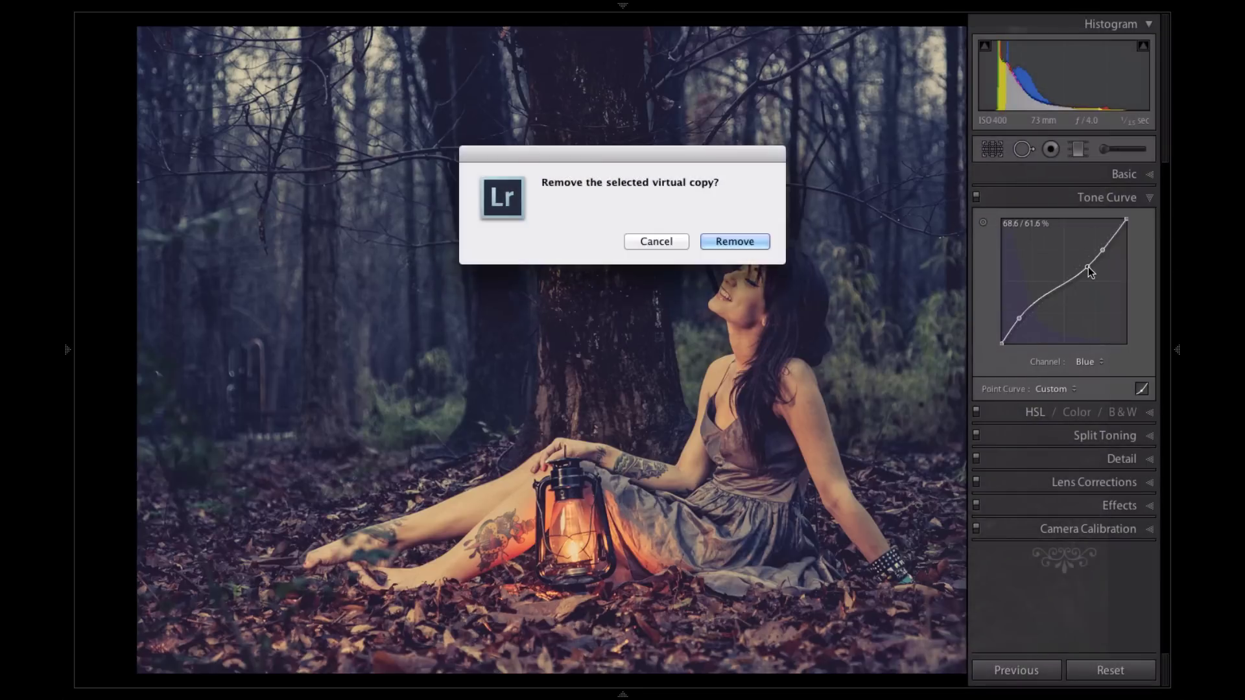
click(658, 242)
mouse_move(1179, 253)
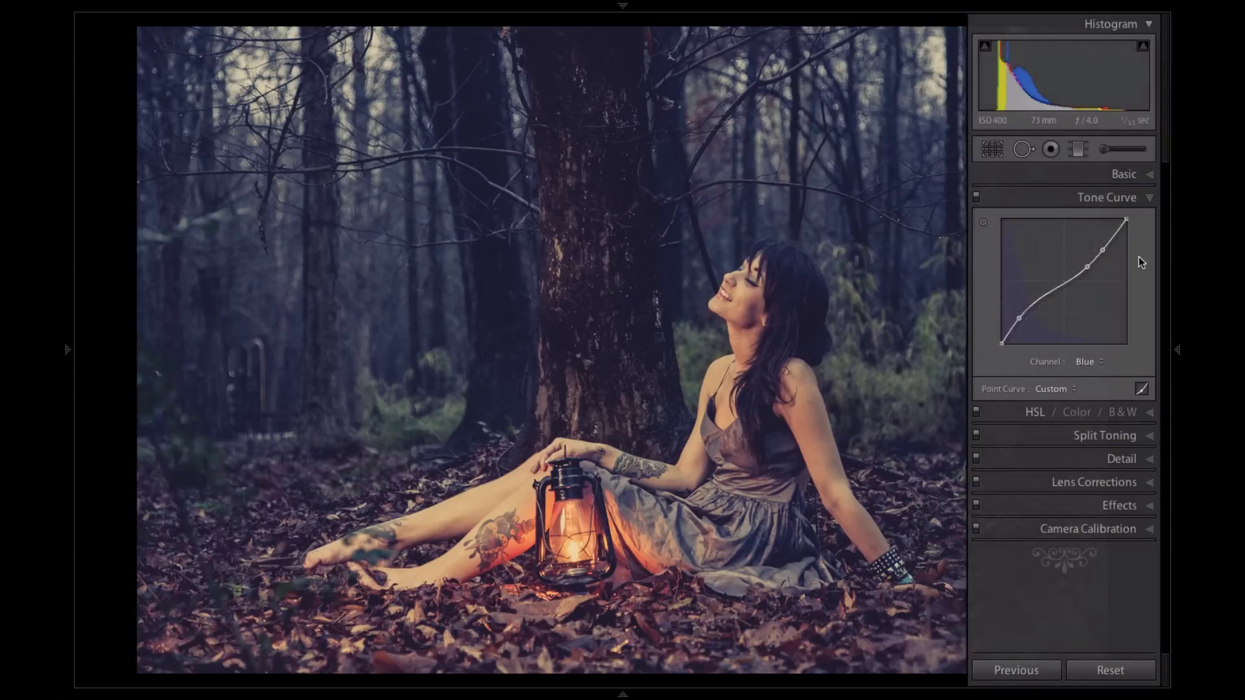
right_click(1090, 266)
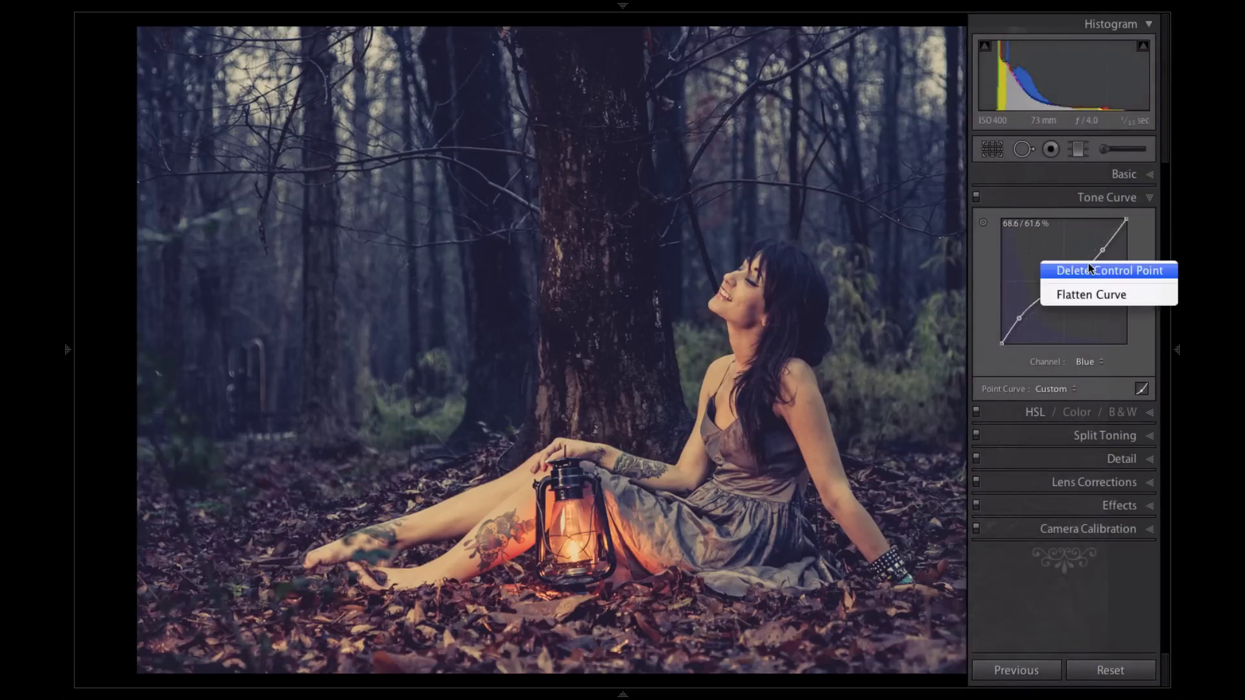
click(1093, 271)
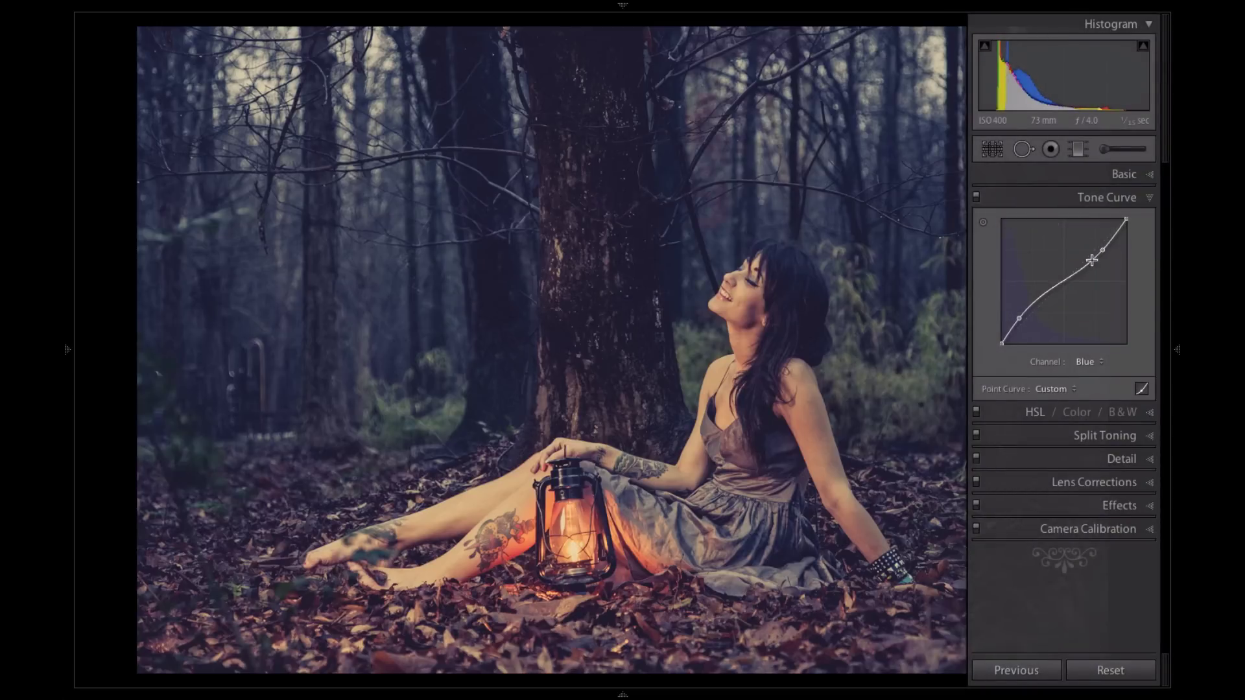
- Set the Blue channel's shadow point to 15.3 / 20.8 % and compare the full photo before and after the edits
drag(1020, 316, 1021, 318)
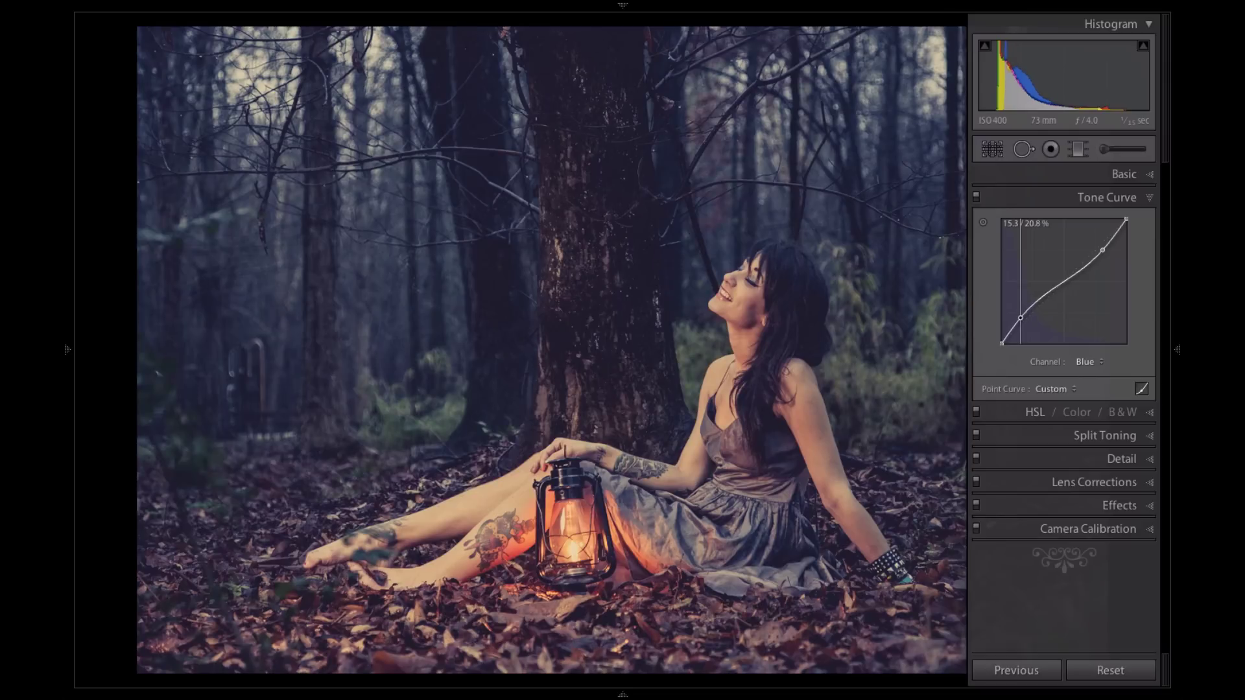
key(Tab)
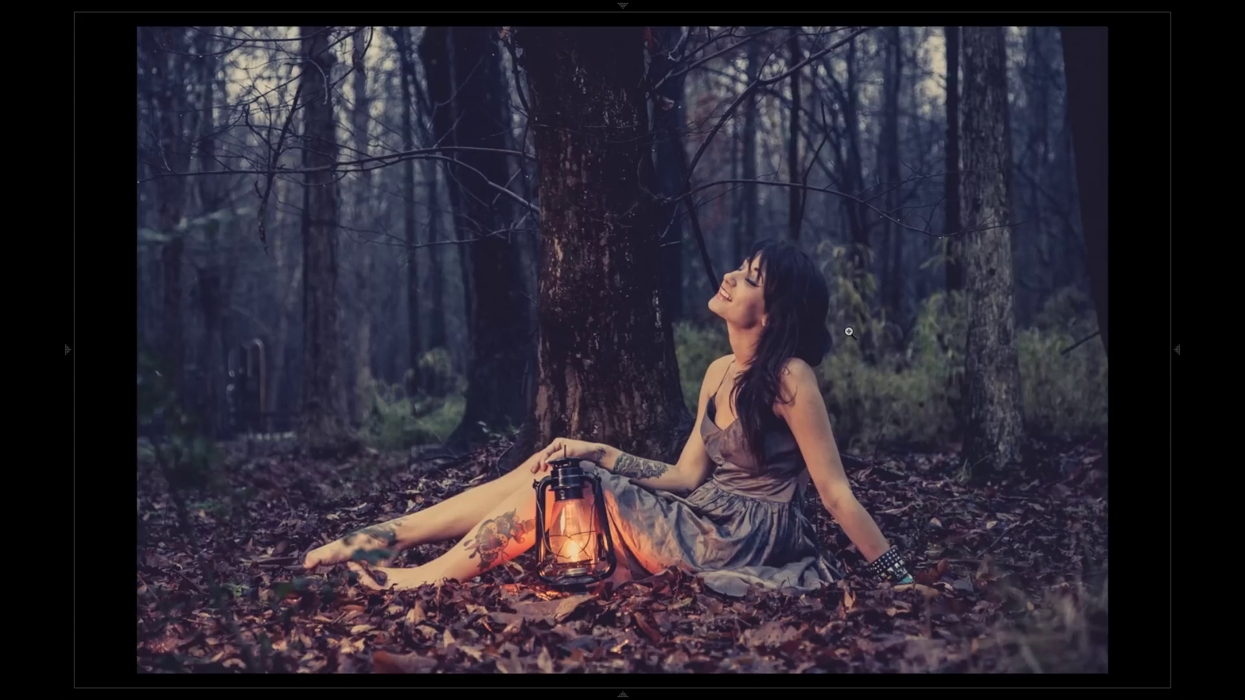
key(backslash)
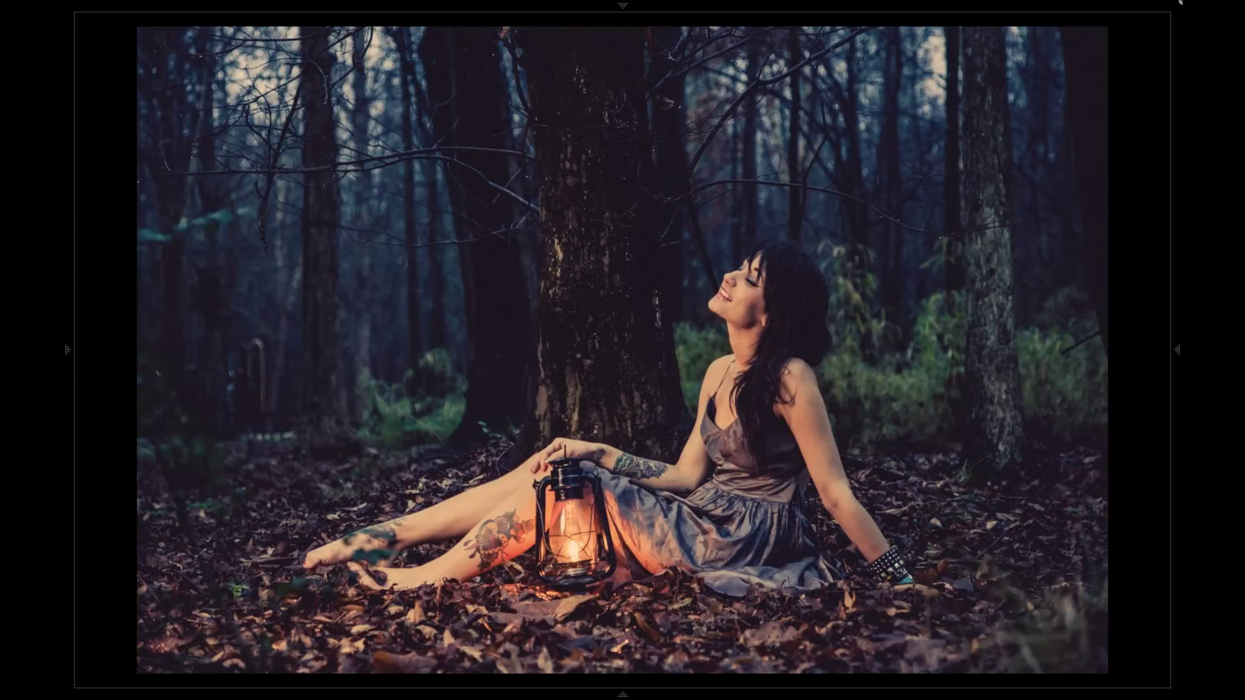
key(backslash)
mouse_move(1179, 156)
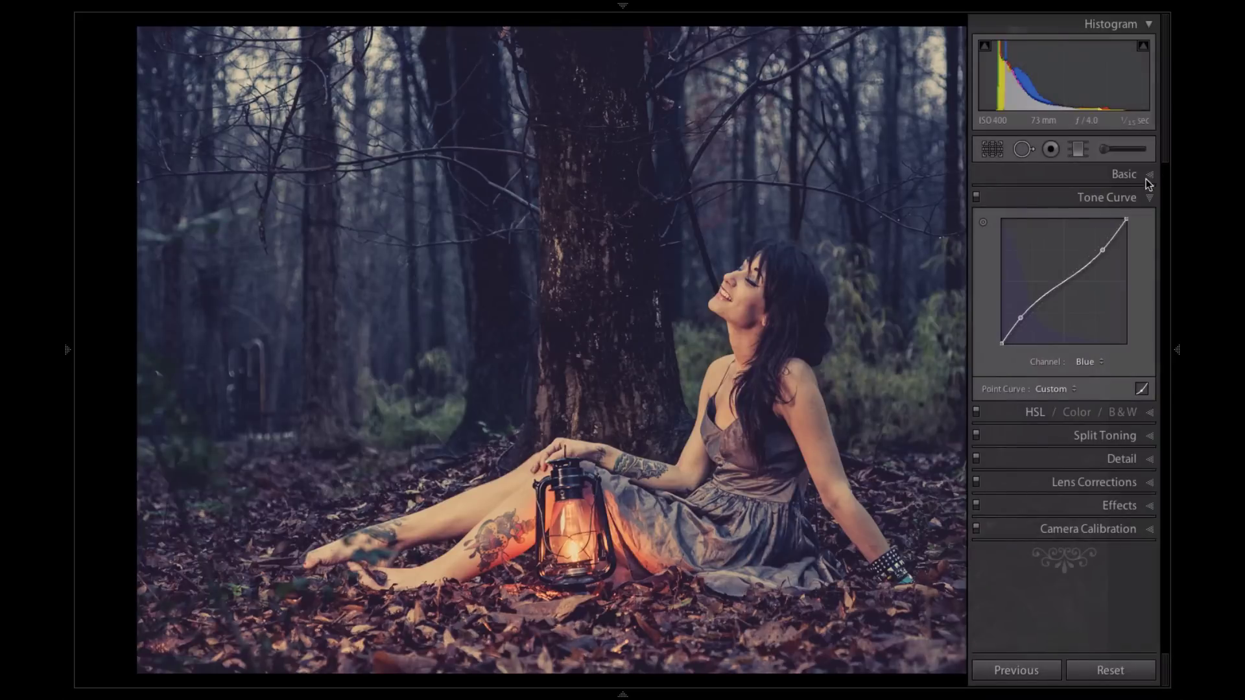
- Fine-tune the Green channel's tone curve, slightly raising the shadow point and nudging the highlight point
click(1129, 181)
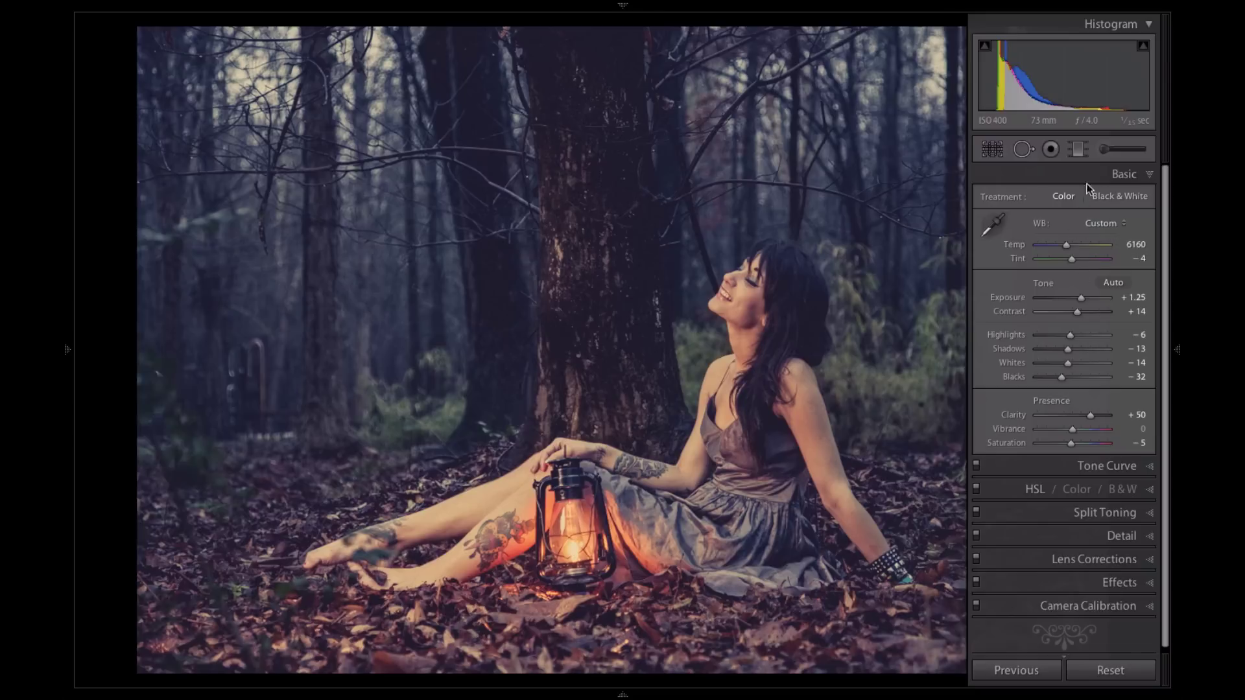
click(1121, 464)
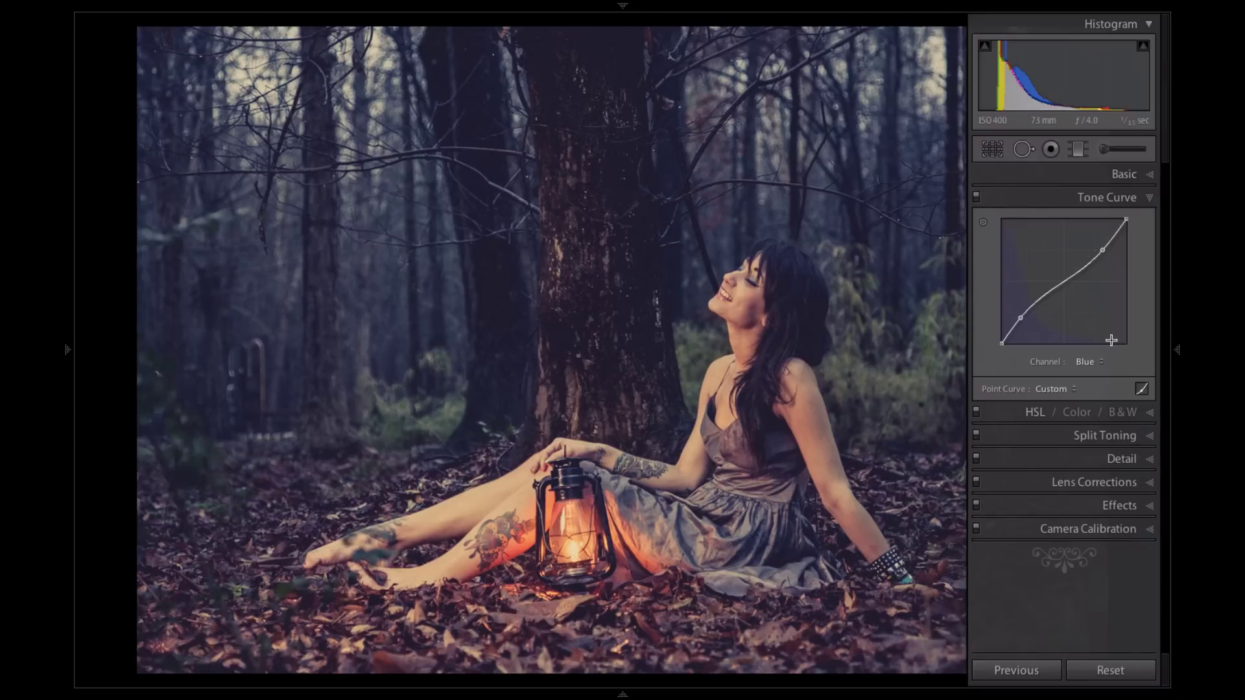
click(1090, 360)
click(1091, 347)
drag(1027, 324, 1028, 317)
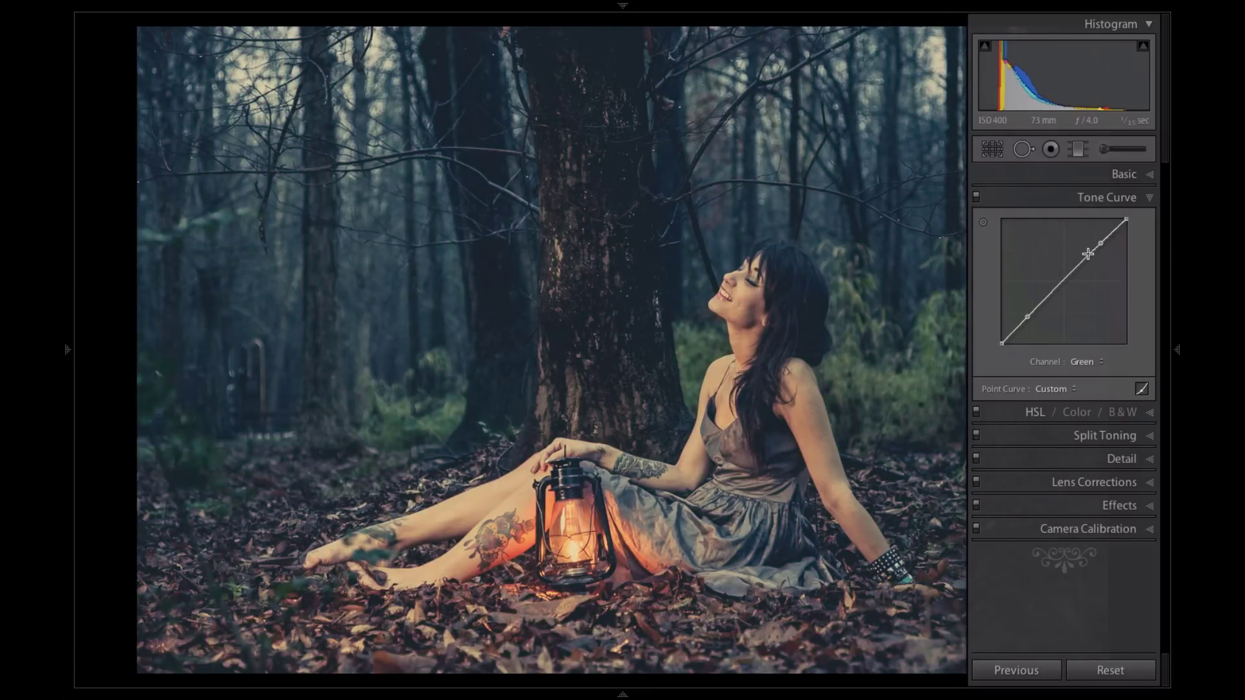
drag(1101, 243, 1101, 244)
drag(1028, 317, 1028, 318)
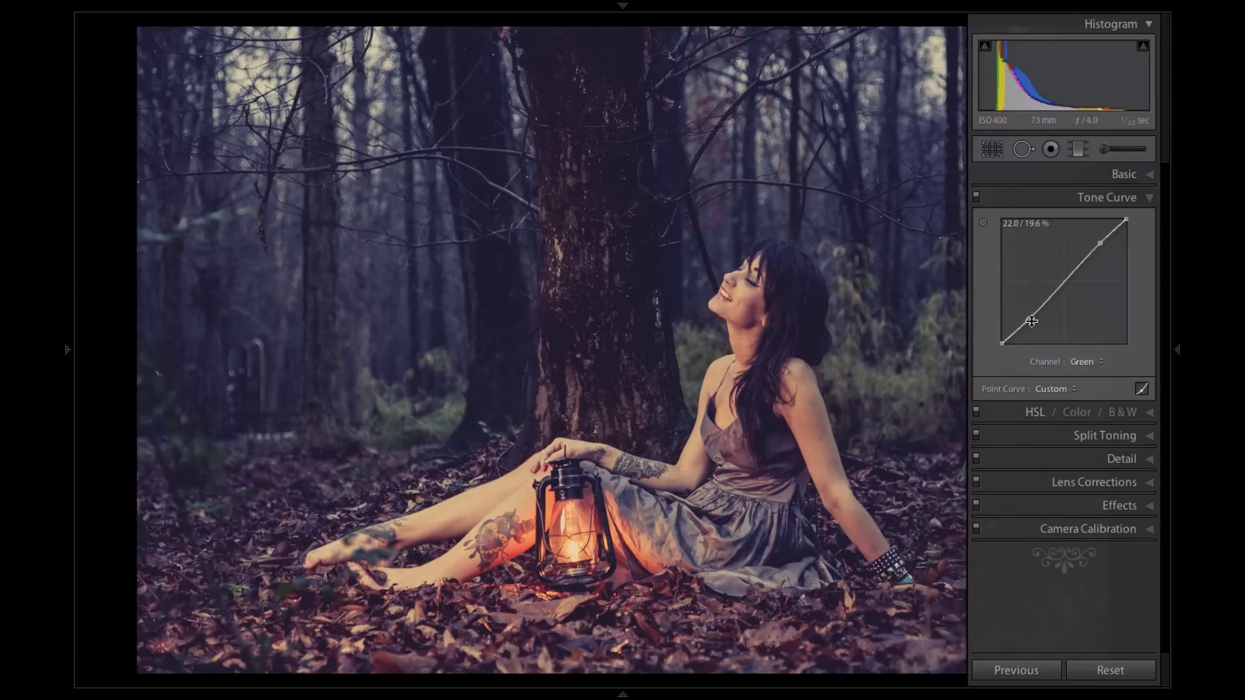
- Slightly lower the shadow point on the Red channel's tone curve
click(1077, 361)
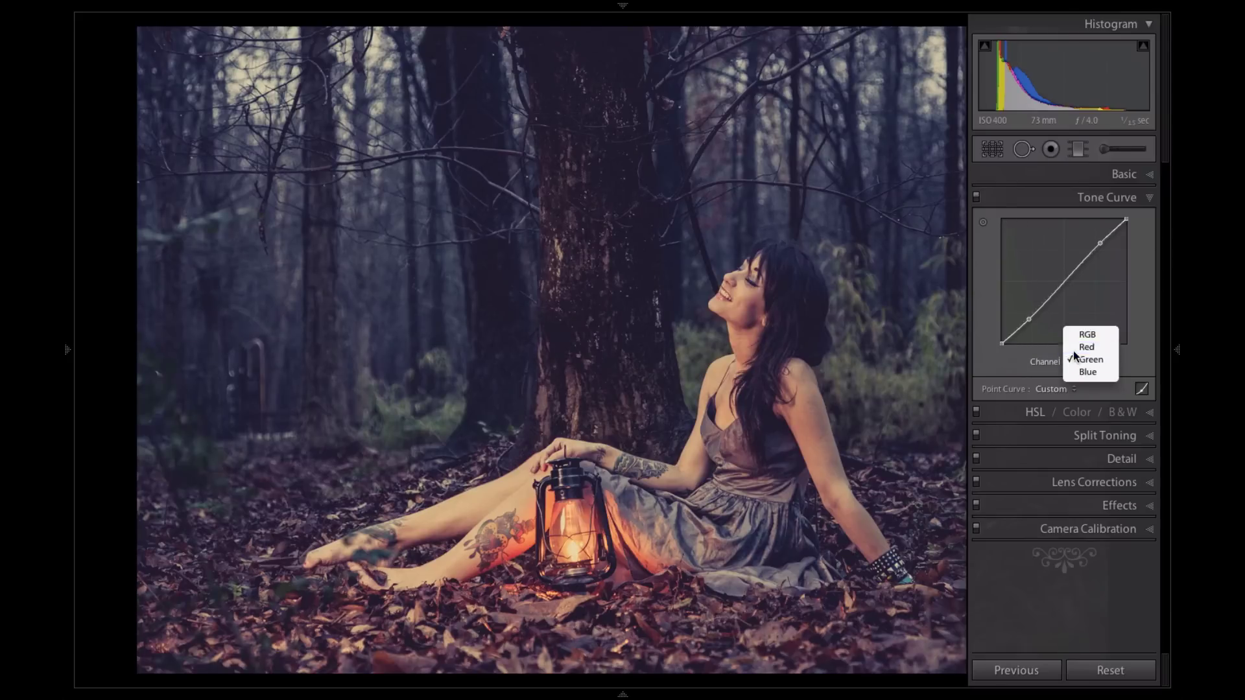
click(1078, 348)
drag(1029, 326, 1029, 320)
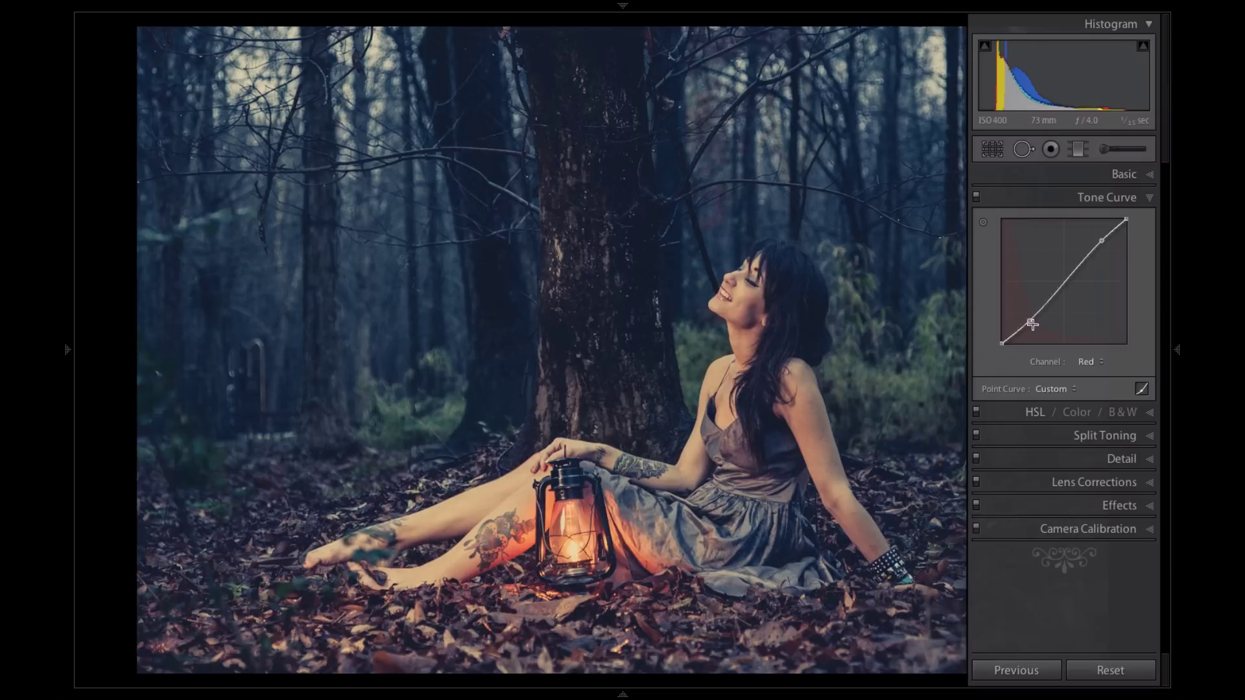
- Set the split toning balance to +69, favouring the highlights
click(1128, 436)
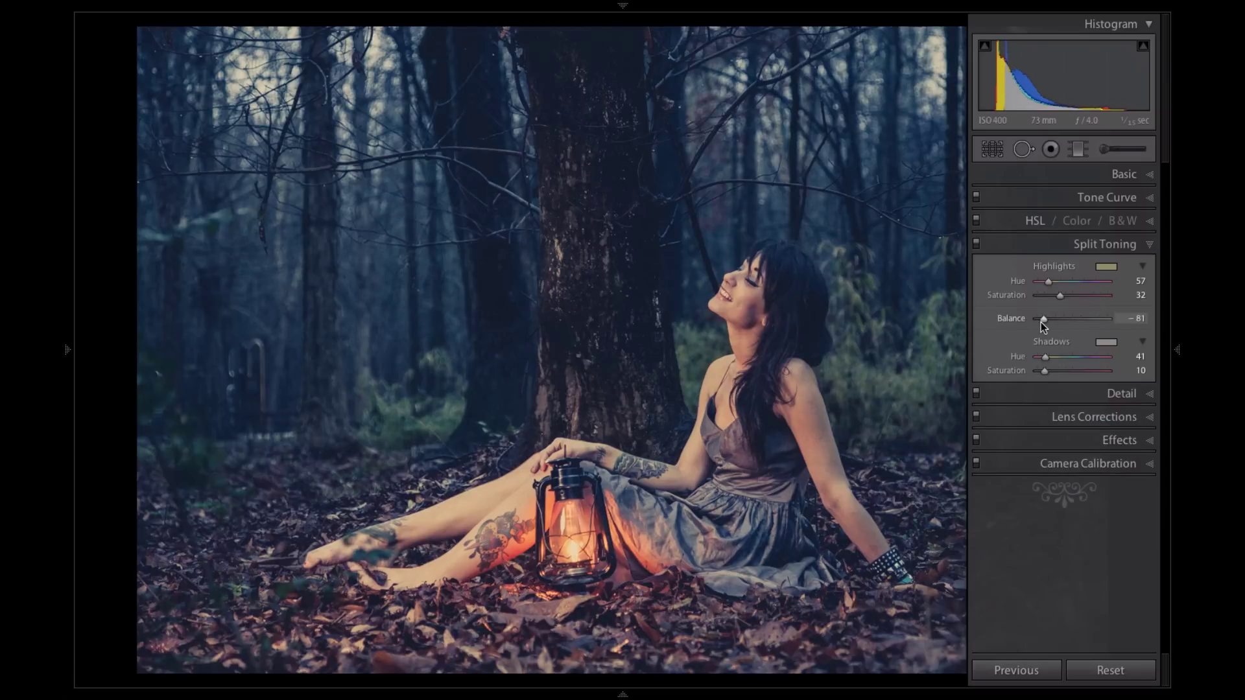
click(1102, 322)
drag(1096, 322, 1093, 325)
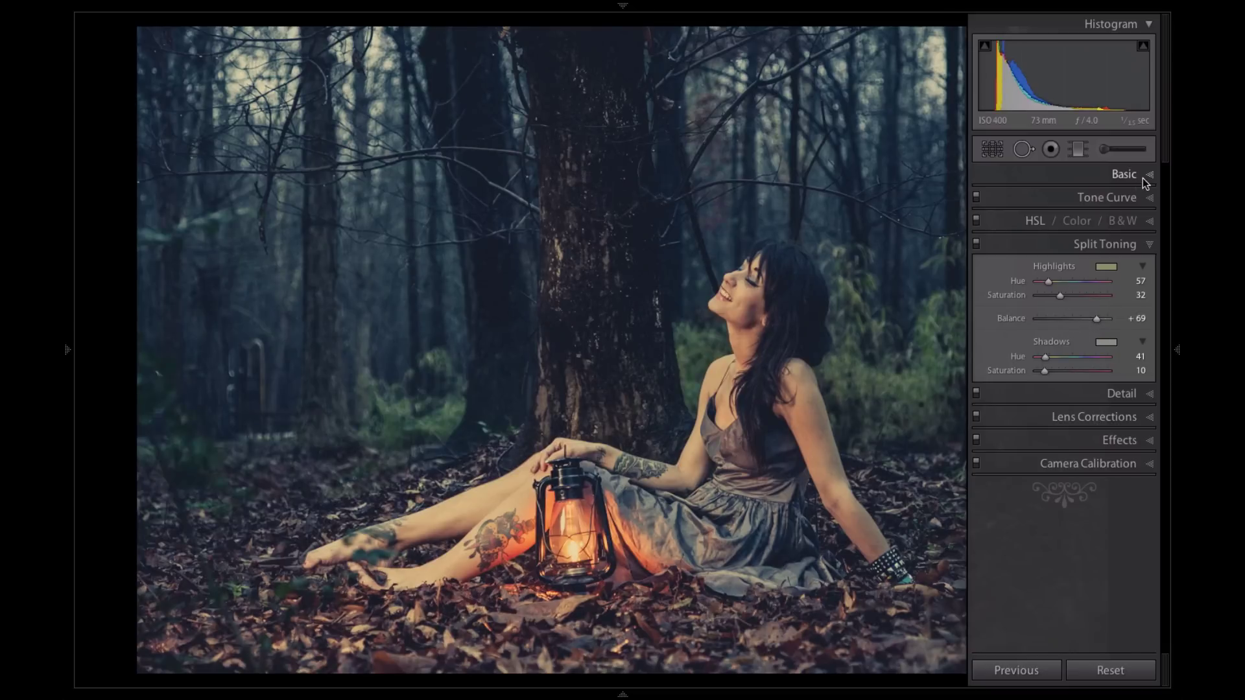
- Adjust the RGB tone curve's shadow point to about 23 / 34 %, nudge its black point, and compare the photo before and after
click(1145, 198)
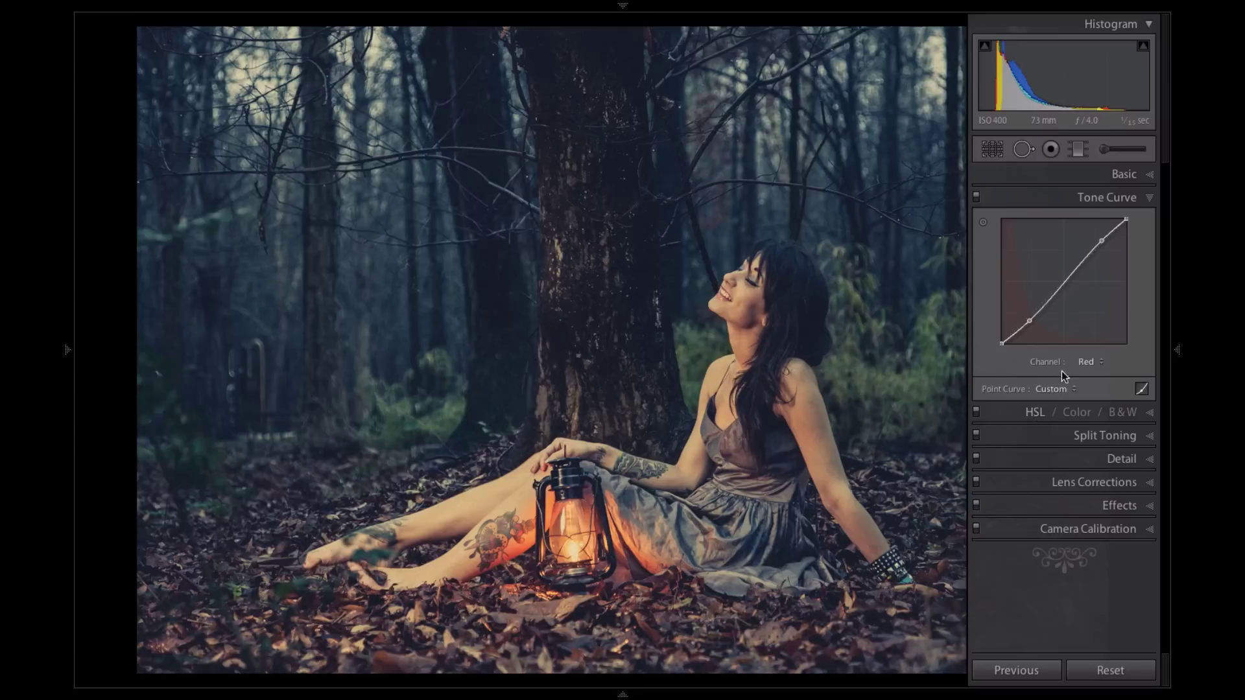
click(1081, 361)
click(1081, 351)
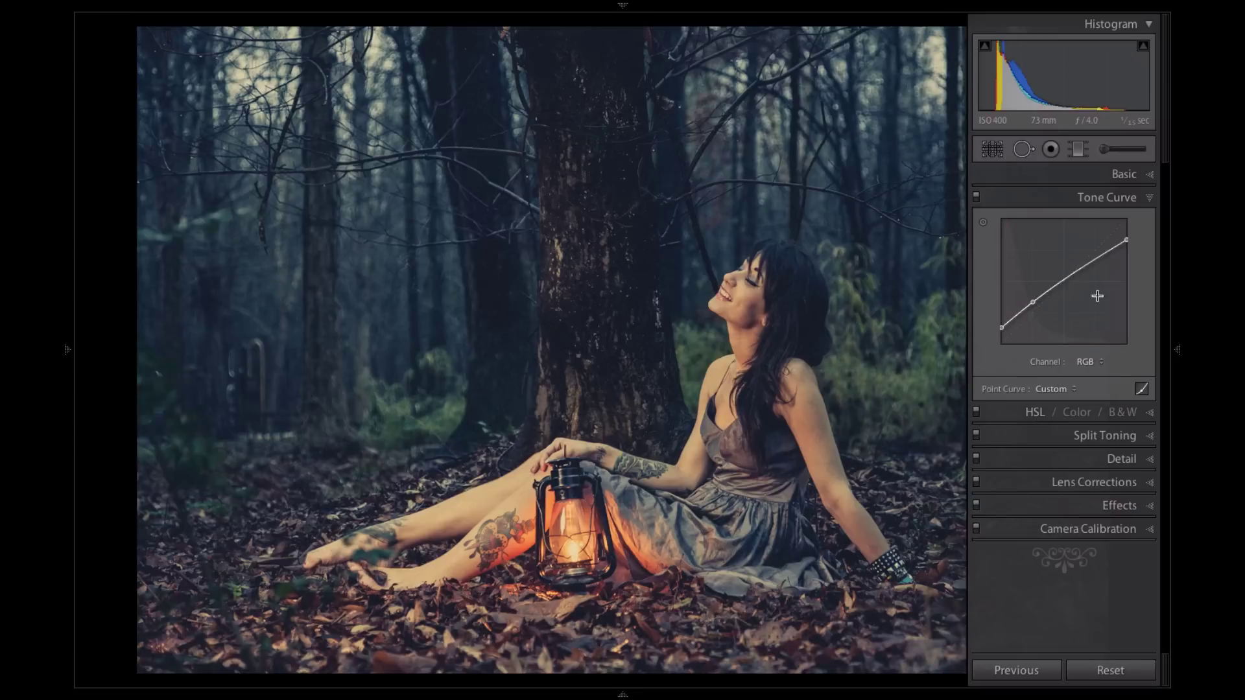
click(1034, 301)
drag(1035, 300, 1030, 301)
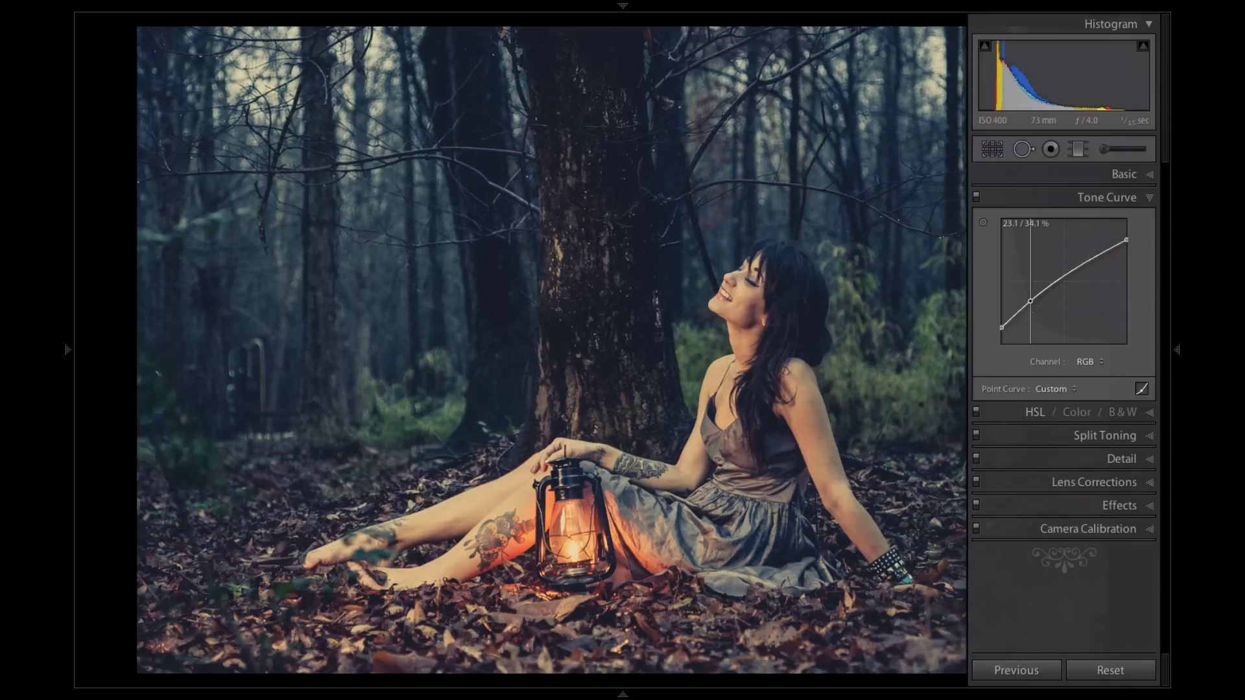
drag(1030, 301, 1003, 326)
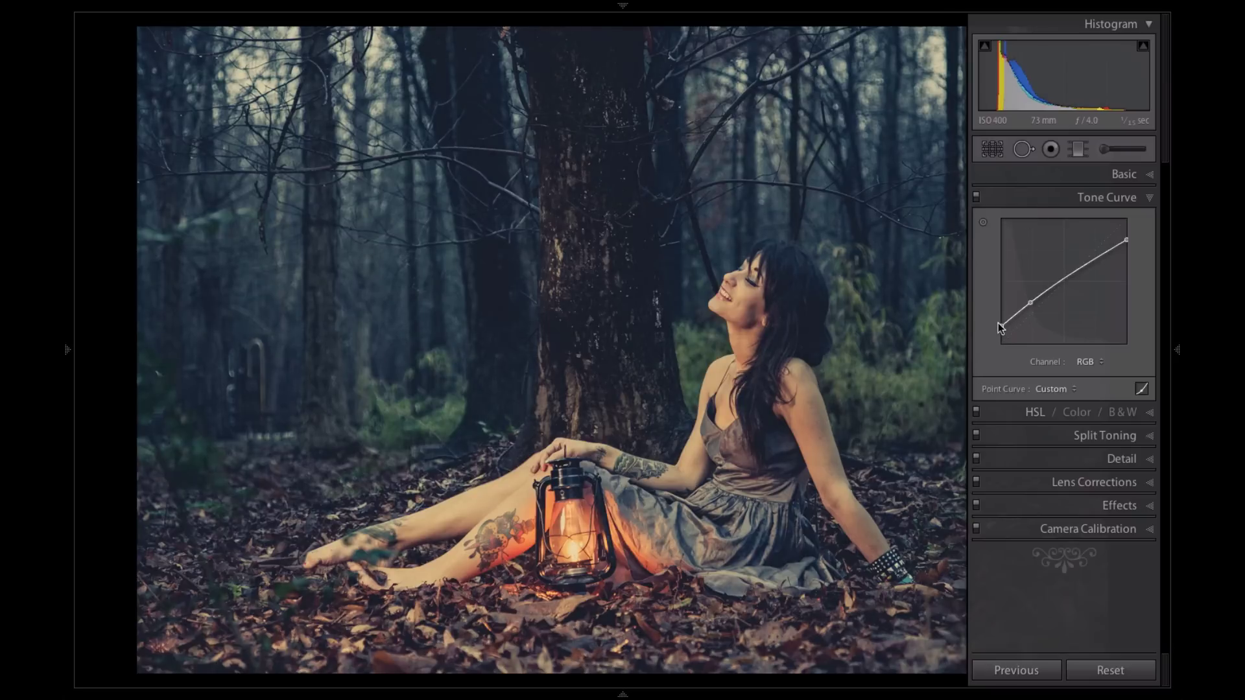
key(Tab)
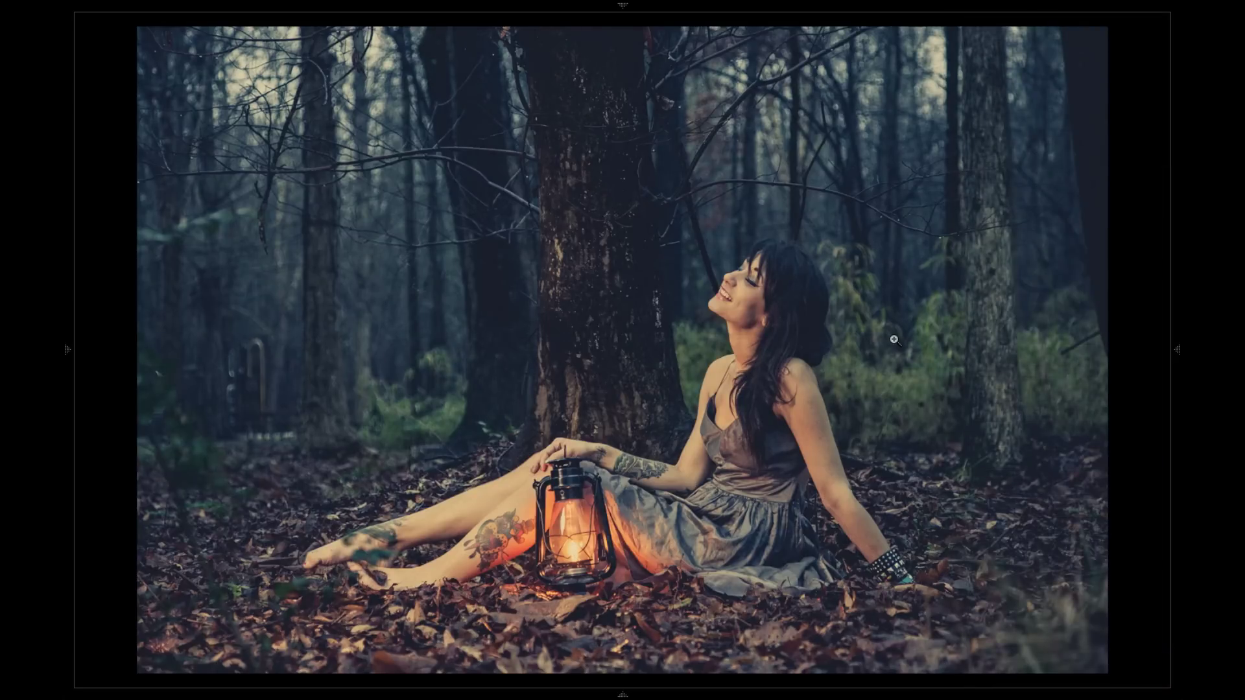
key(backslash)
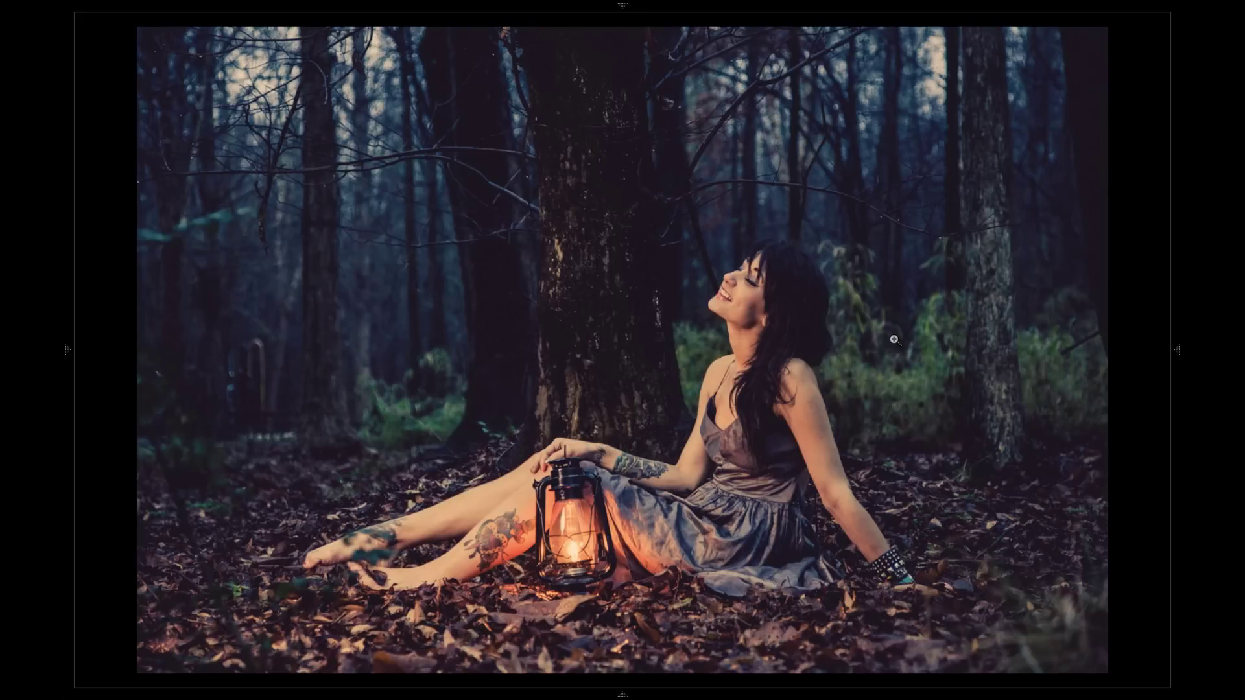
key(backslash)
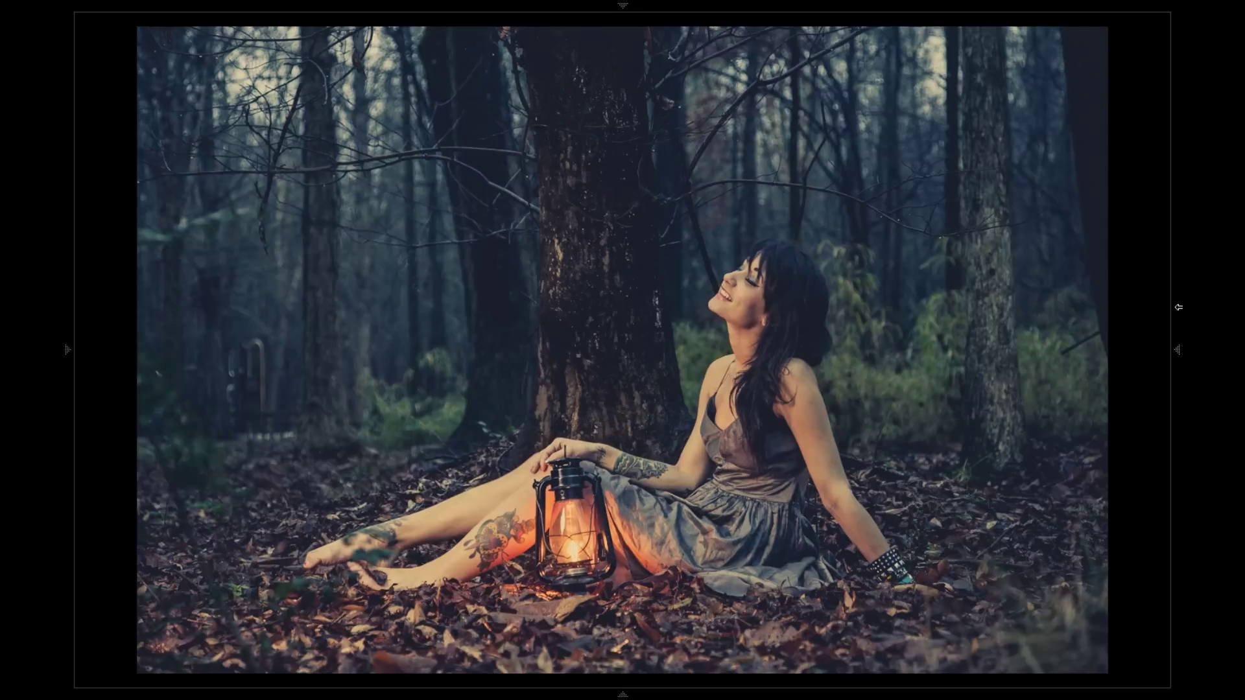
mouse_move(1179, 307)
- Set the blacks to -57, temperature to 6560, contrast to +18 and exposure to +1.30, and compare with the original photo
click(1129, 172)
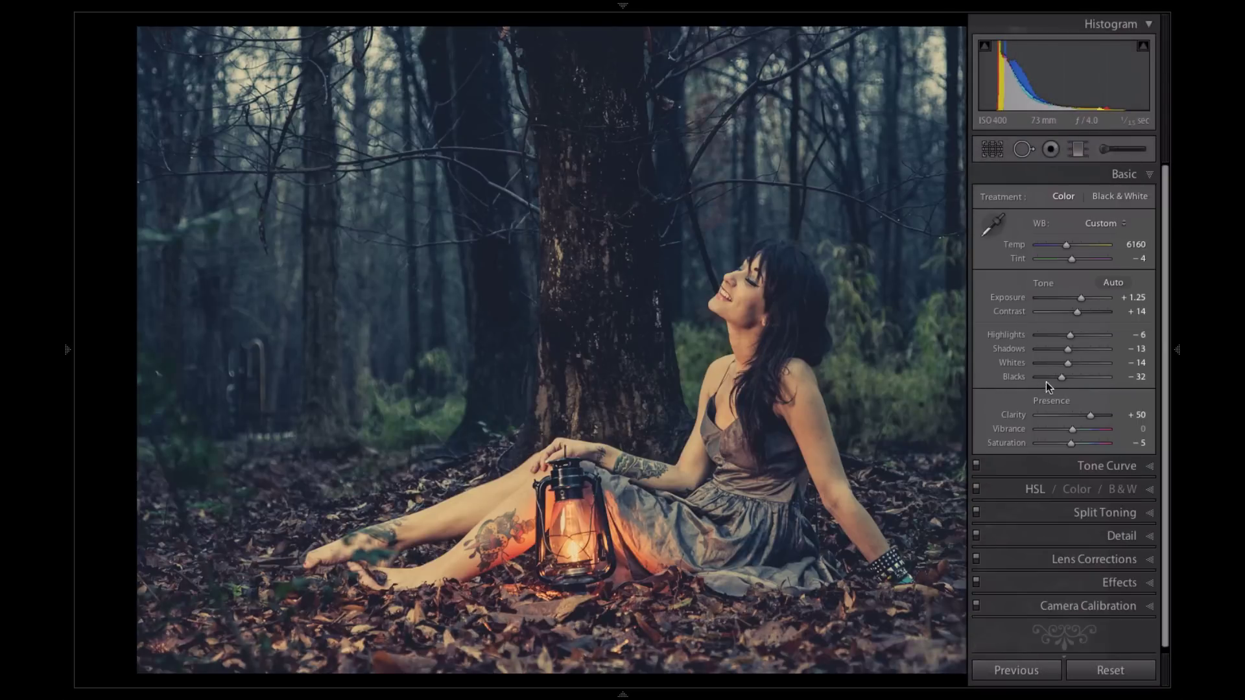
drag(1045, 383, 1053, 381)
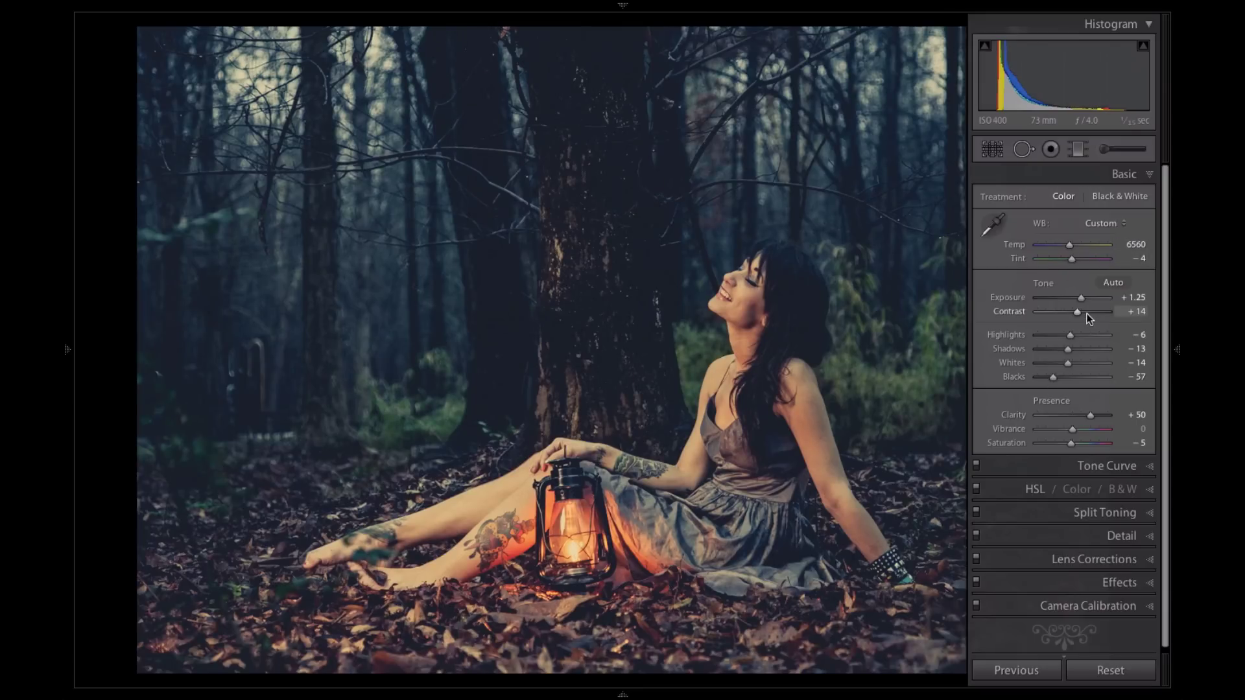
drag(1087, 313, 1078, 313)
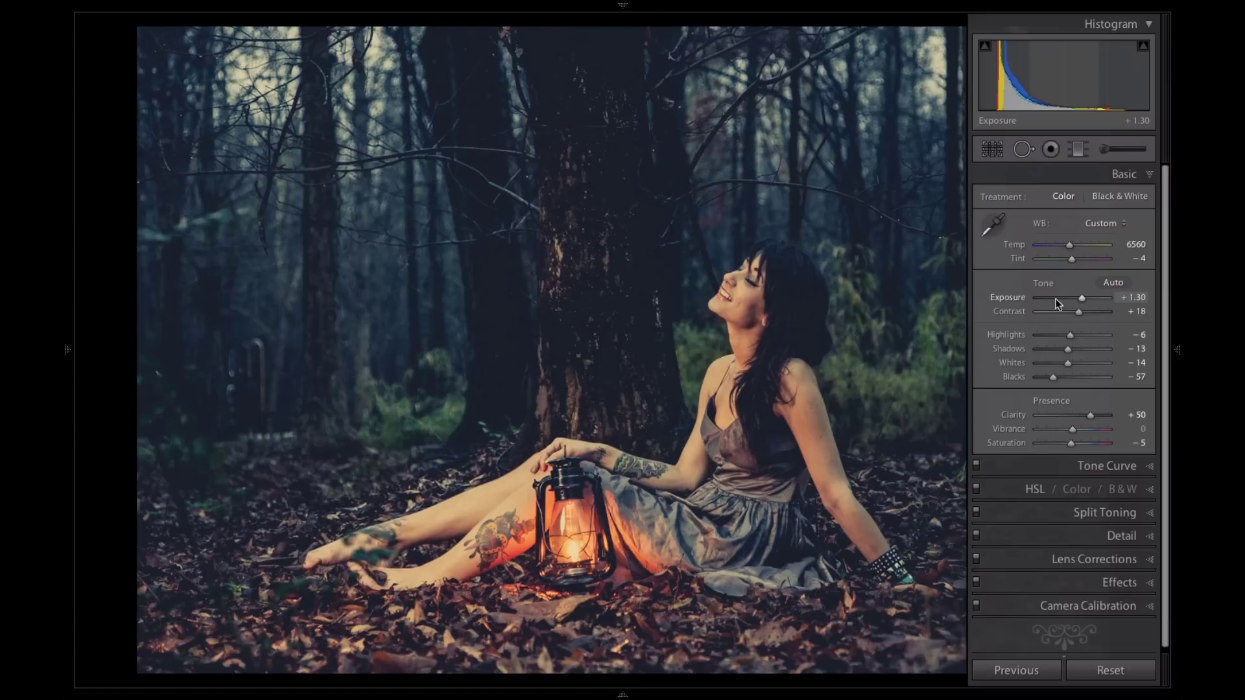
key(Tab)
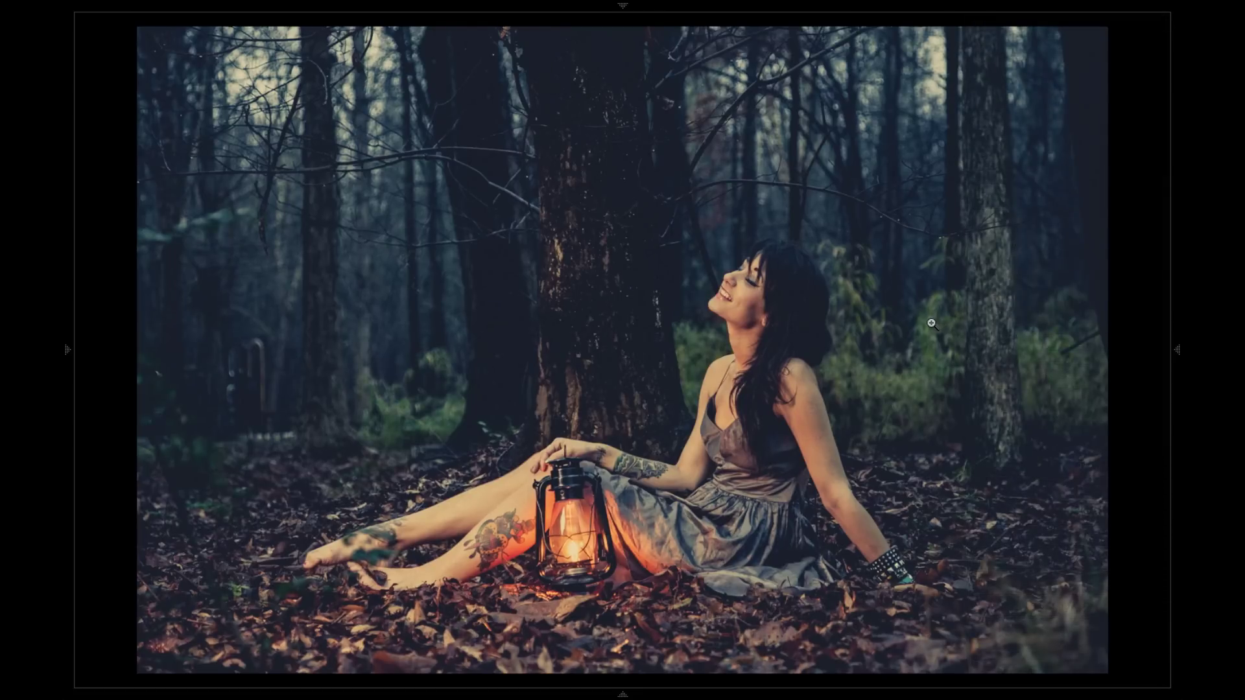
key(backslash)
mouse_move(1179, 282)
- Set the RGB tone curve's black point to 0.0 / 12.5 % and nudge the Blue channel's shadow point, previewing the full photo
click(1119, 464)
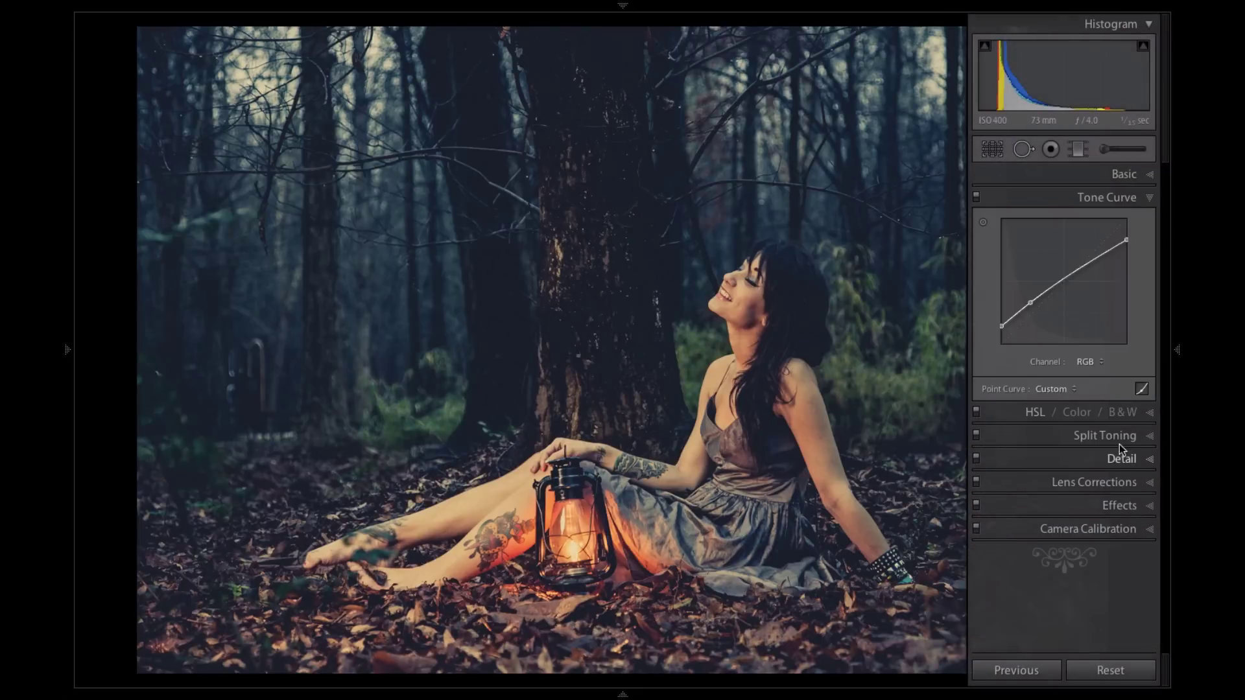
drag(1009, 330, 1009, 332)
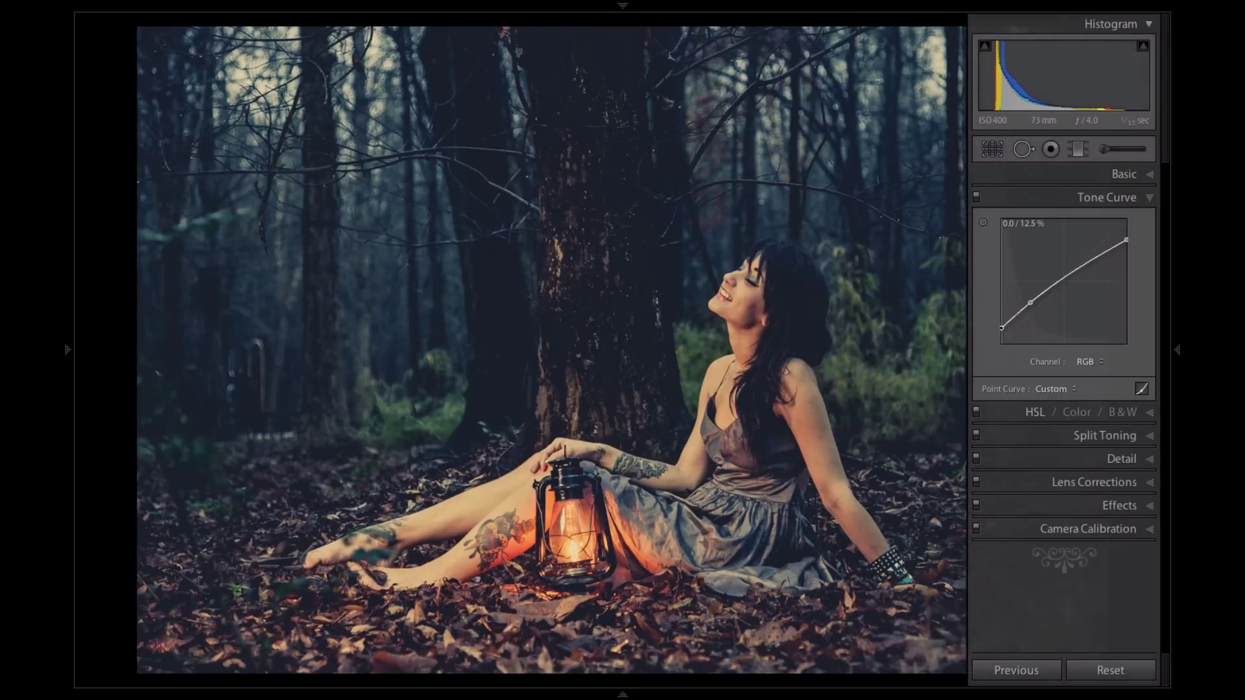
click(1084, 364)
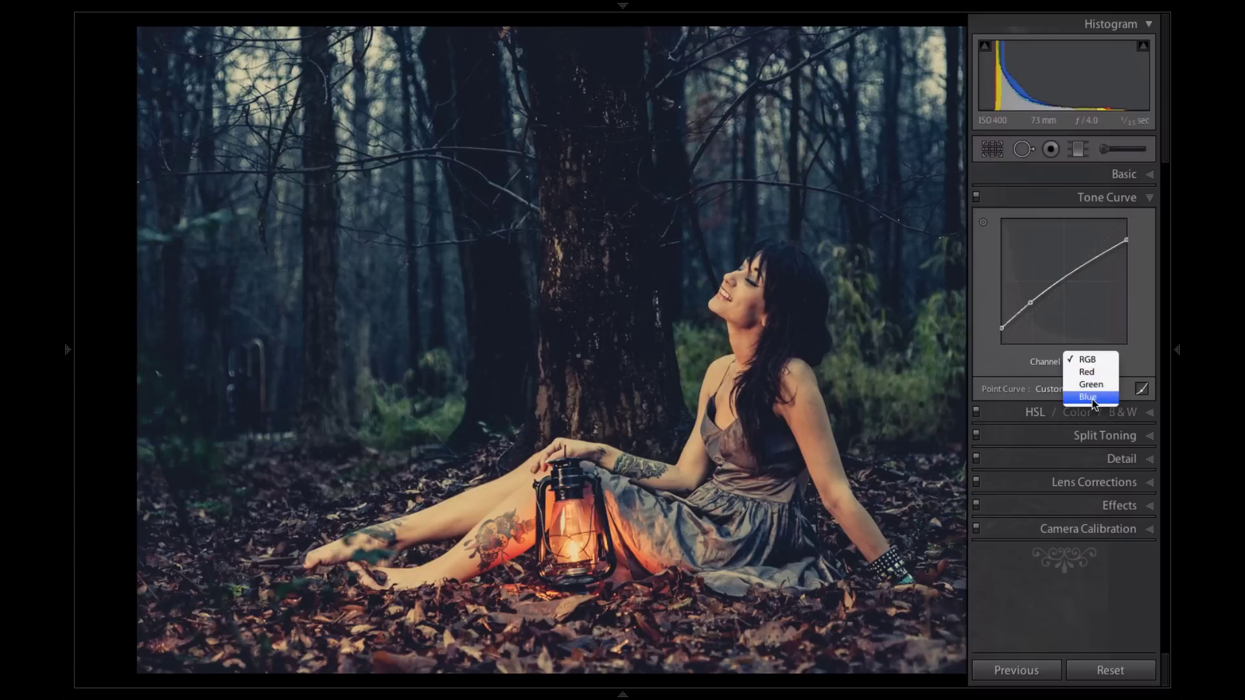
click(1090, 390)
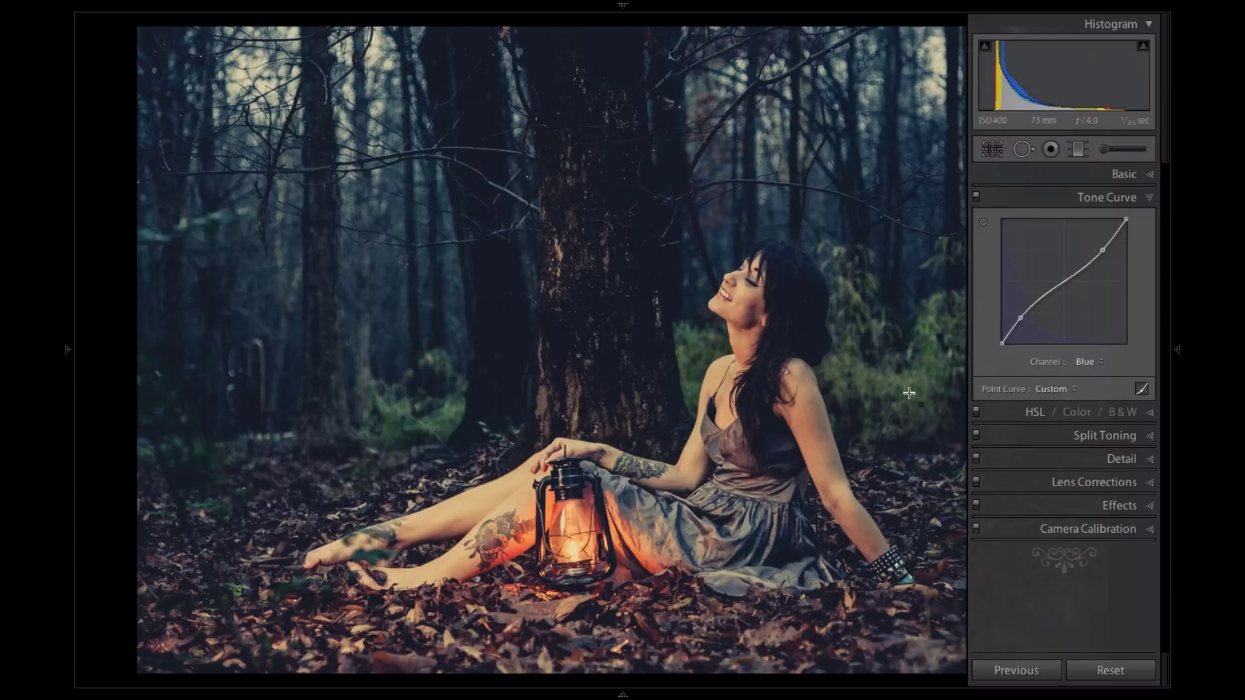
key(Tab)
mouse_move(1179, 326)
drag(1018, 317, 1020, 317)
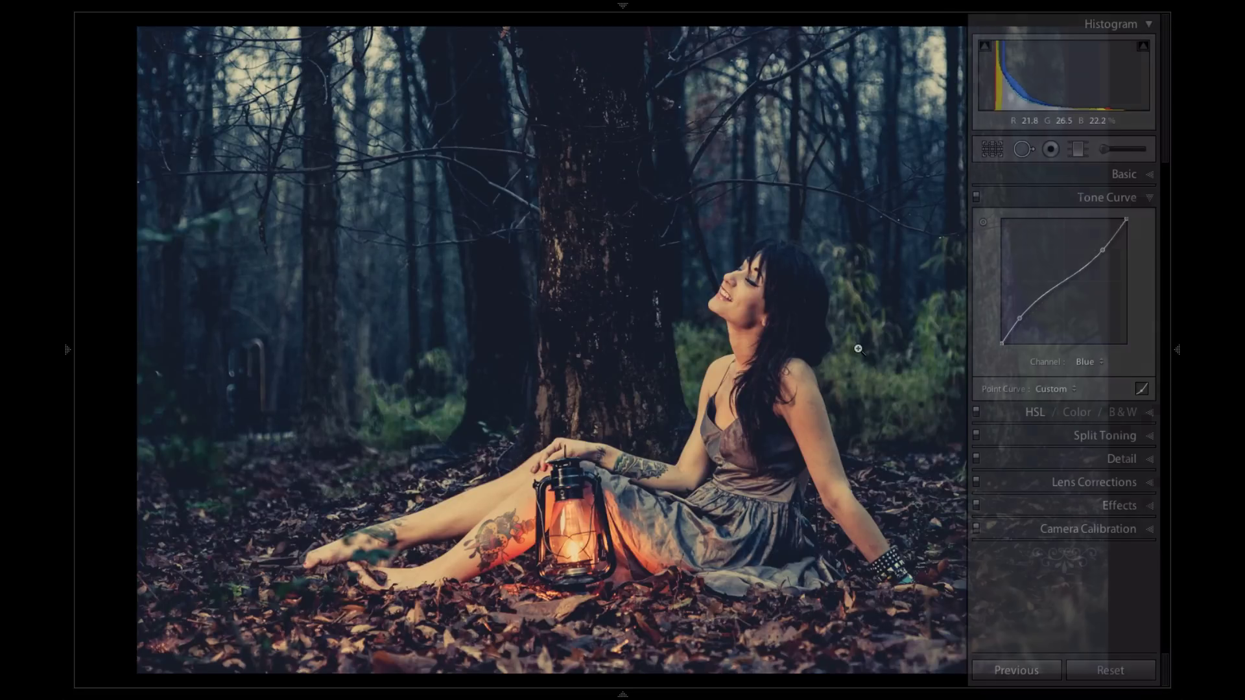
mouse_move(1177, 350)
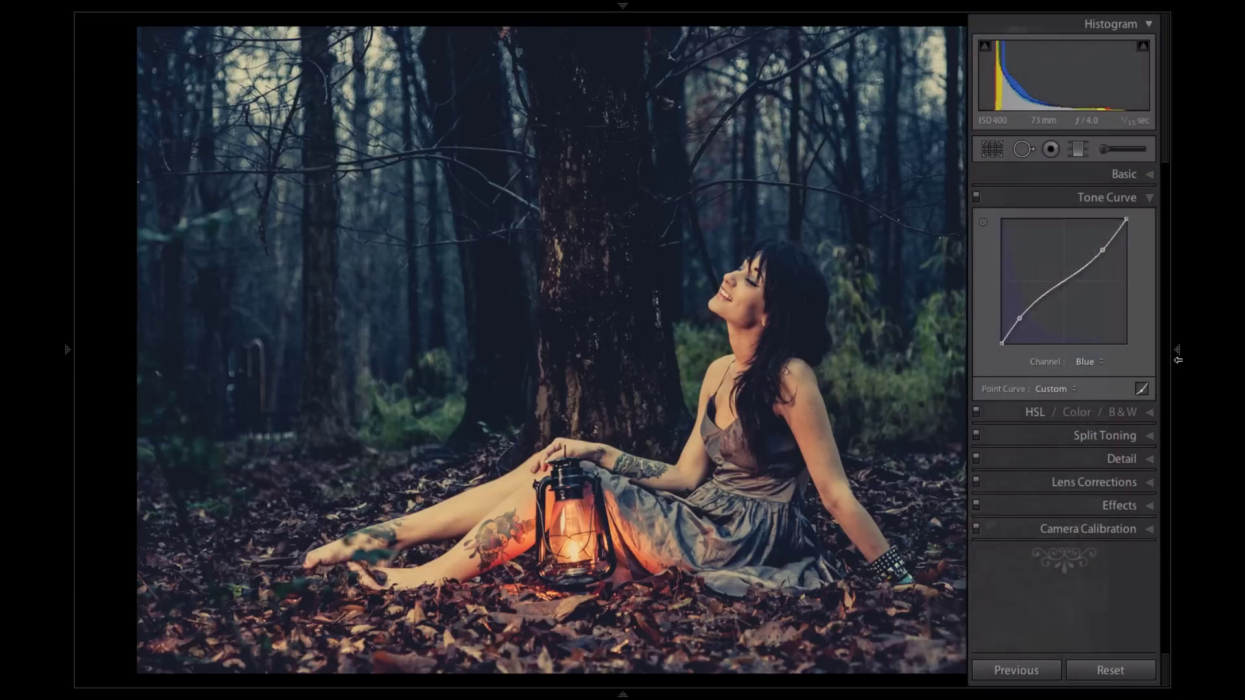